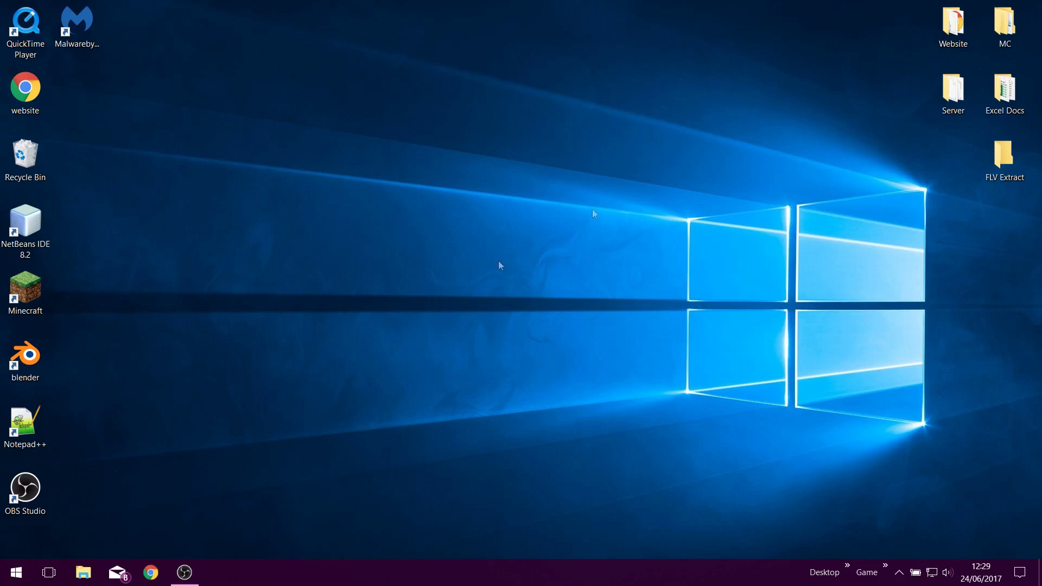
- Open Command Prompt, run ipconfig, and highlight the Ethernet adapter's IPv4 address
{"action": "left_click", "coordinate": [16, 572]}
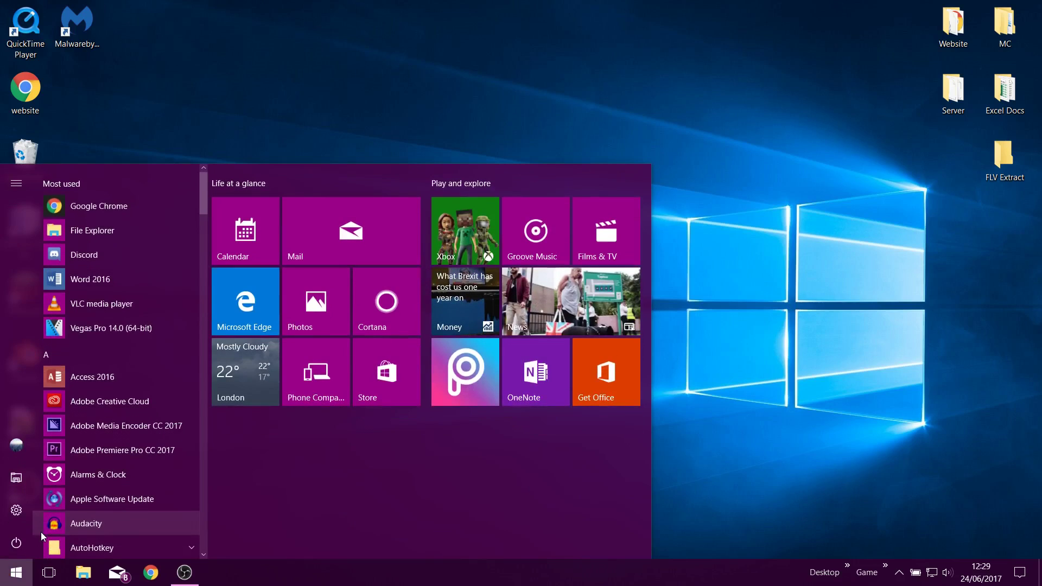
{"action": "type", "text": "cmd"}
{"action": "key", "text": "Return"}
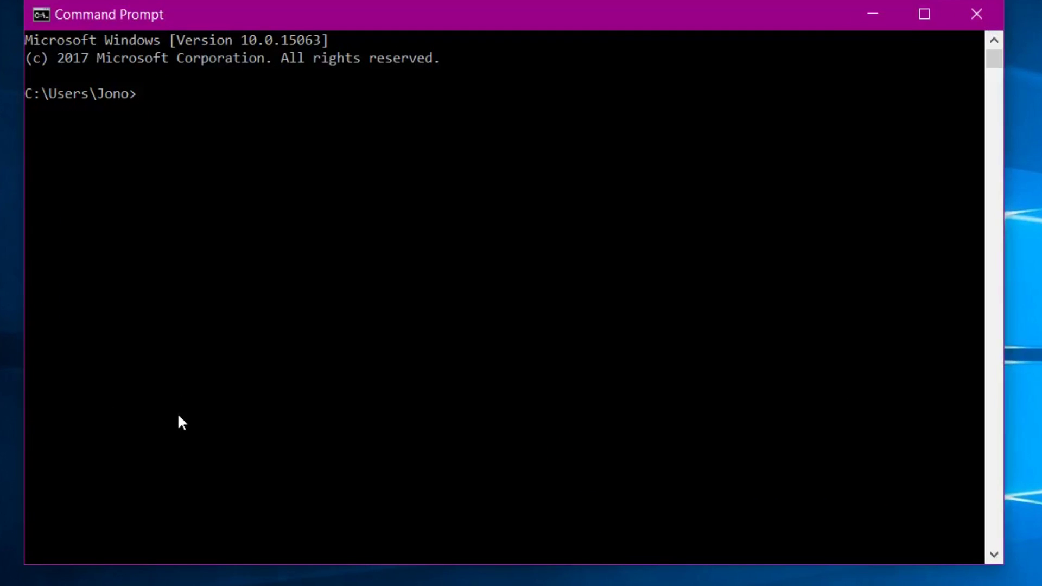
{"action": "type", "text": "ipconfig"}
{"action": "key", "text": "Return"}
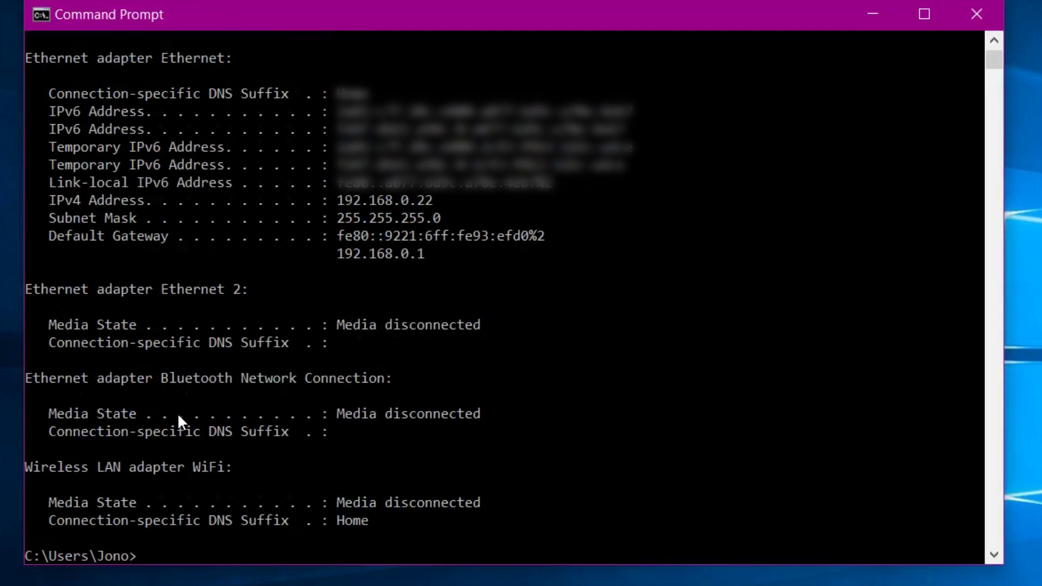
{"action": "left_click_drag", "start_coordinate": [336, 200], "coordinate": [446, 201]}
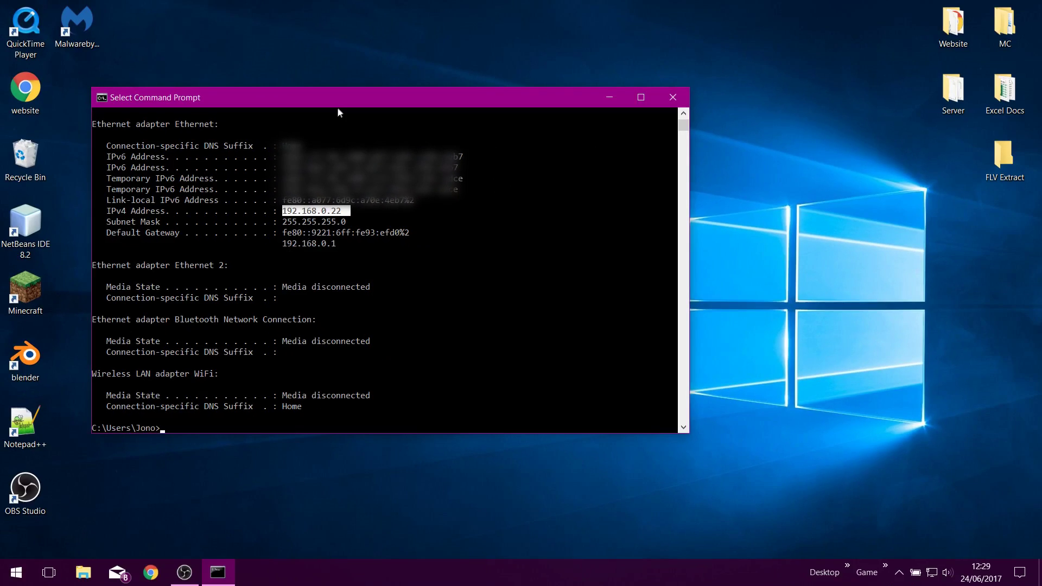
{"action": "left_click_drag", "start_coordinate": [337, 109], "coordinate": [296, 78]}
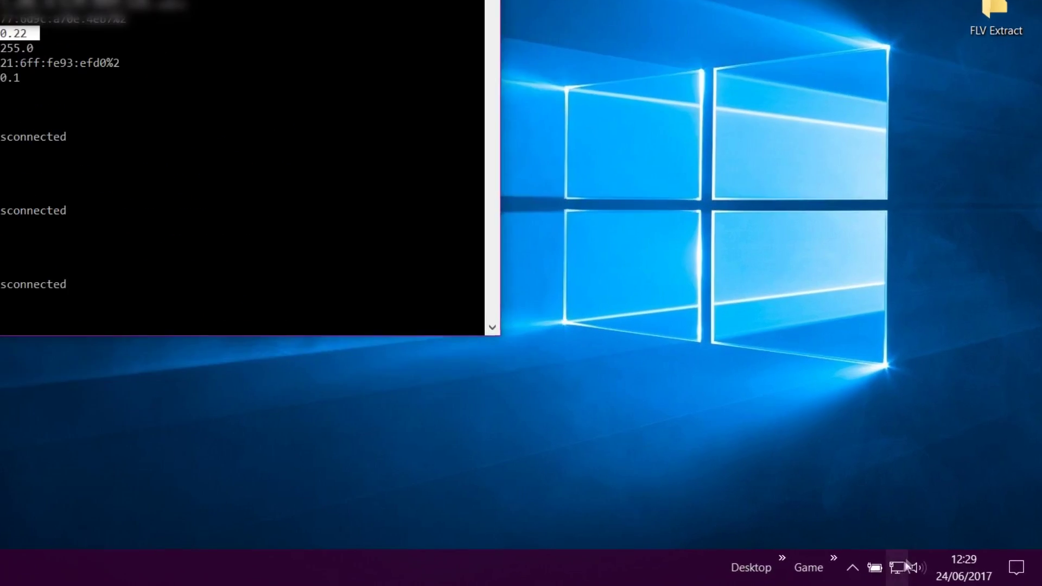
- From the Network and Sharing Centre, open the Internet Protocol Version 4 (TCP/IPv4) properties of the Ethernet connection
{"action": "right_click", "coordinate": [933, 571]}
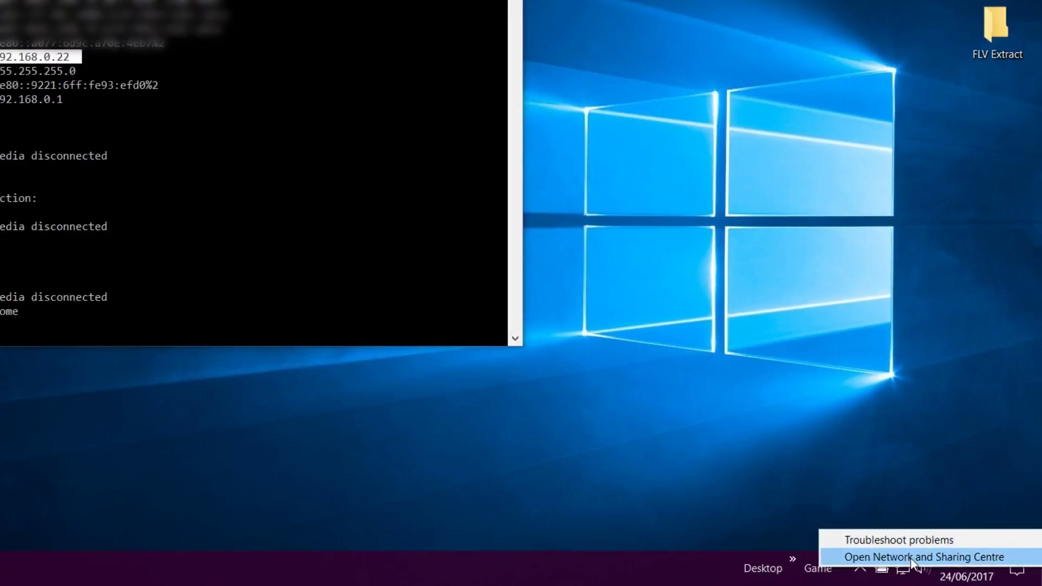
{"action": "left_click", "coordinate": [812, 535]}
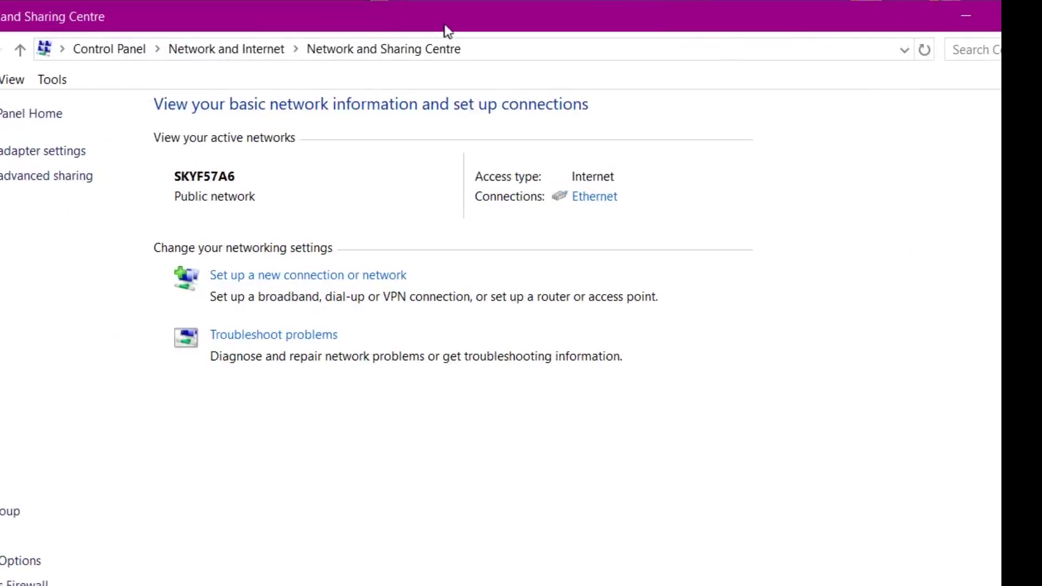
{"action": "left_click", "coordinate": [721, 202]}
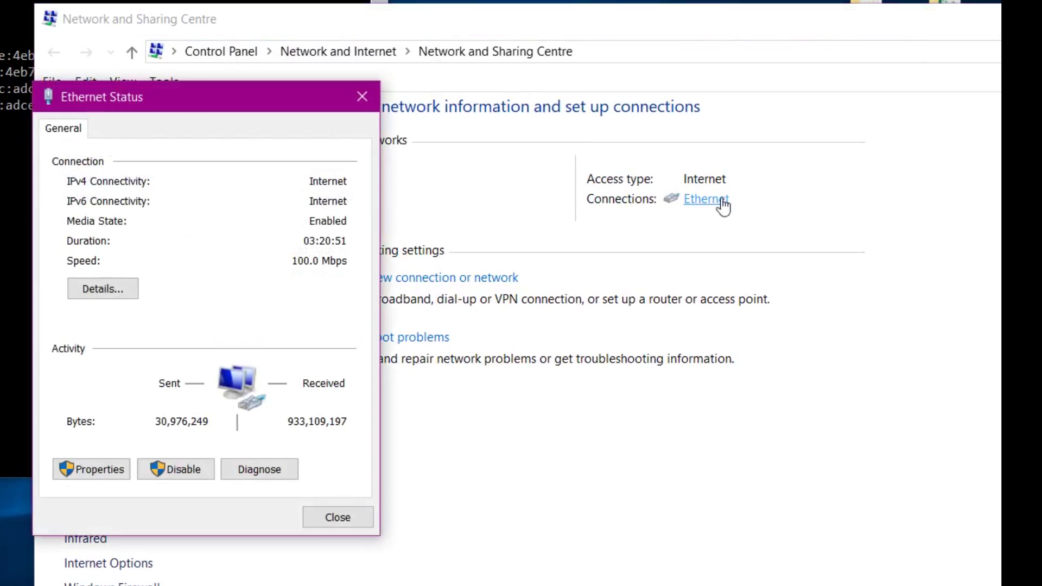
{"action": "left_click", "coordinate": [93, 470]}
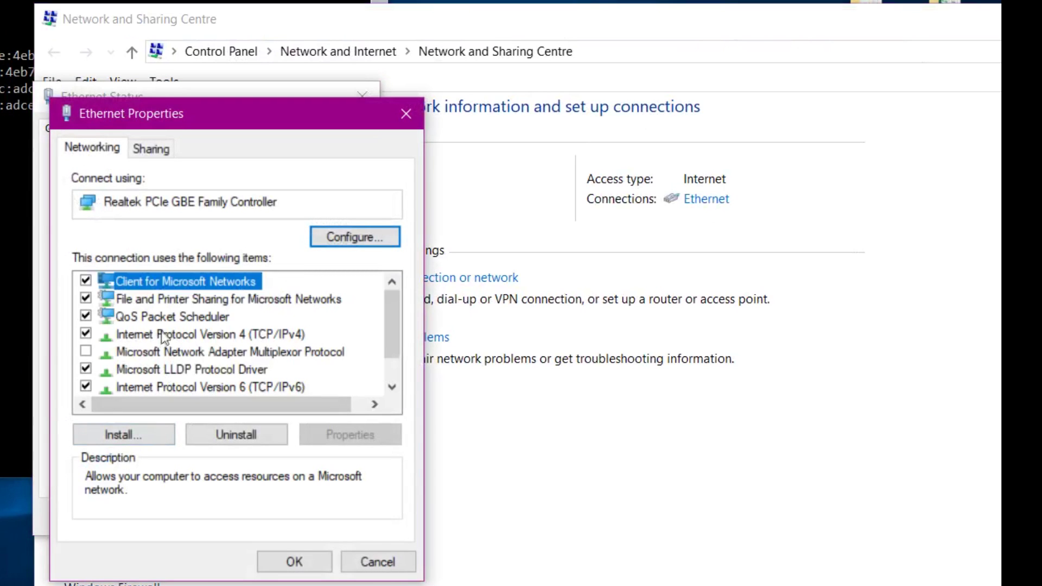
{"action": "double_click", "coordinate": [184, 327]}
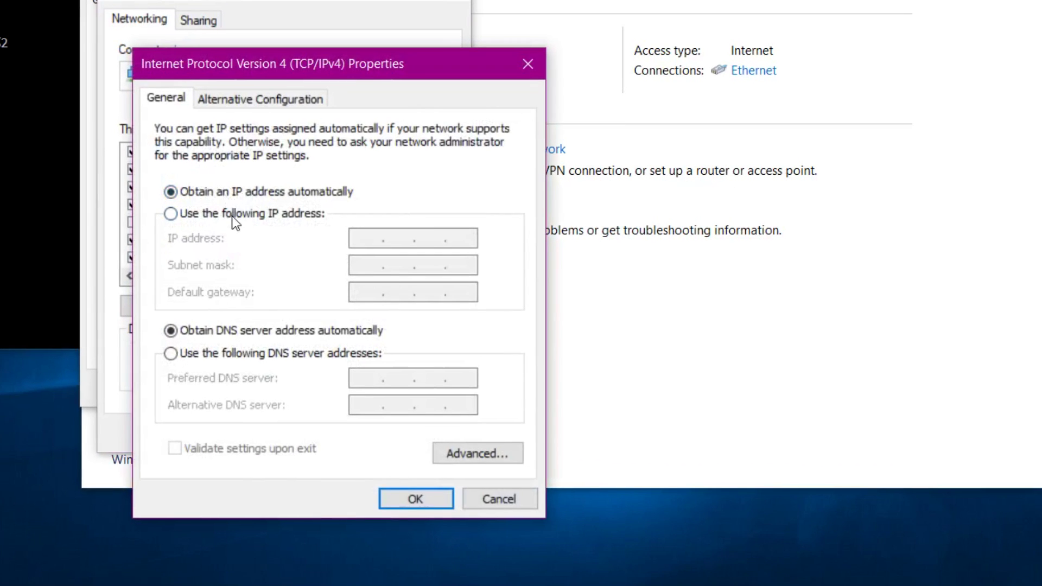
- Assign the Ethernet connection the static IP address 192.168.0.100 with subnet mask 255.255.255.0
{"action": "left_click", "coordinate": [232, 216]}
{"action": "left_click", "coordinate": [361, 238]}
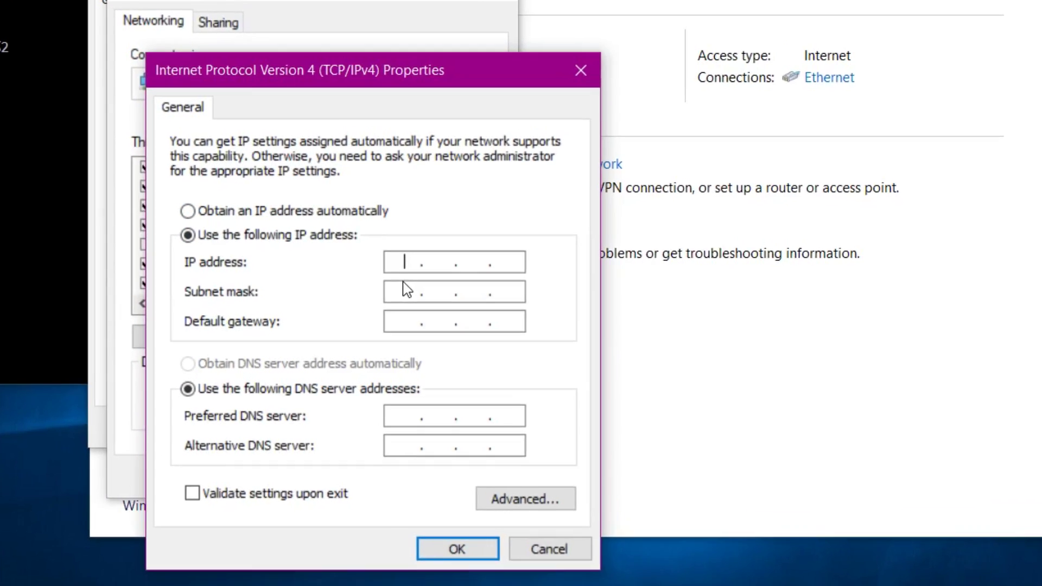
{"action": "type", "text": "192 . 1"}
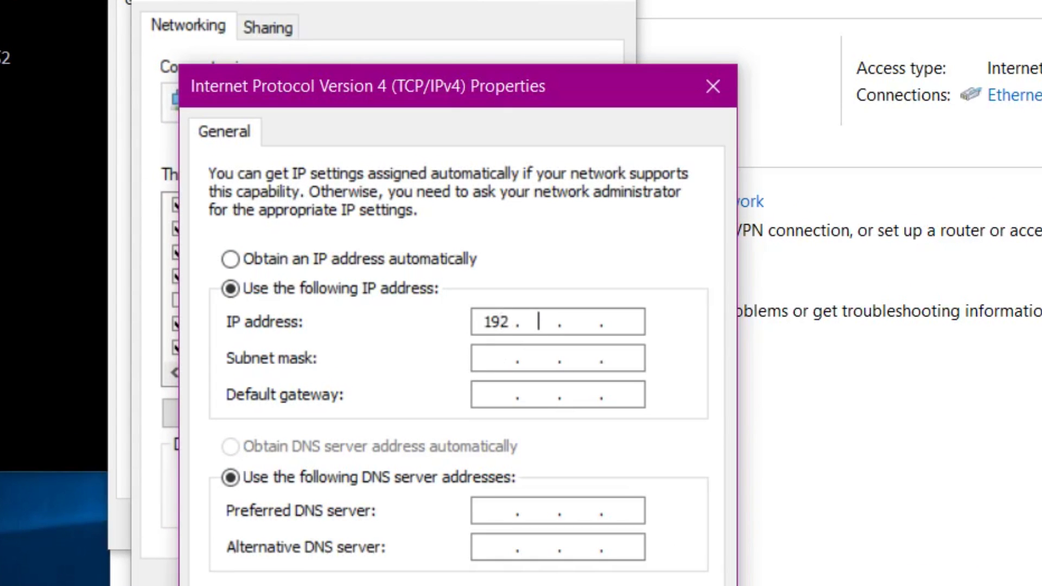
{"action": "type", "text": "68 . 0"}
{"action": "left_click", "coordinate": [624, 320]}
{"action": "type", "text": "100"}
{"action": "left_click", "coordinate": [488, 358]}
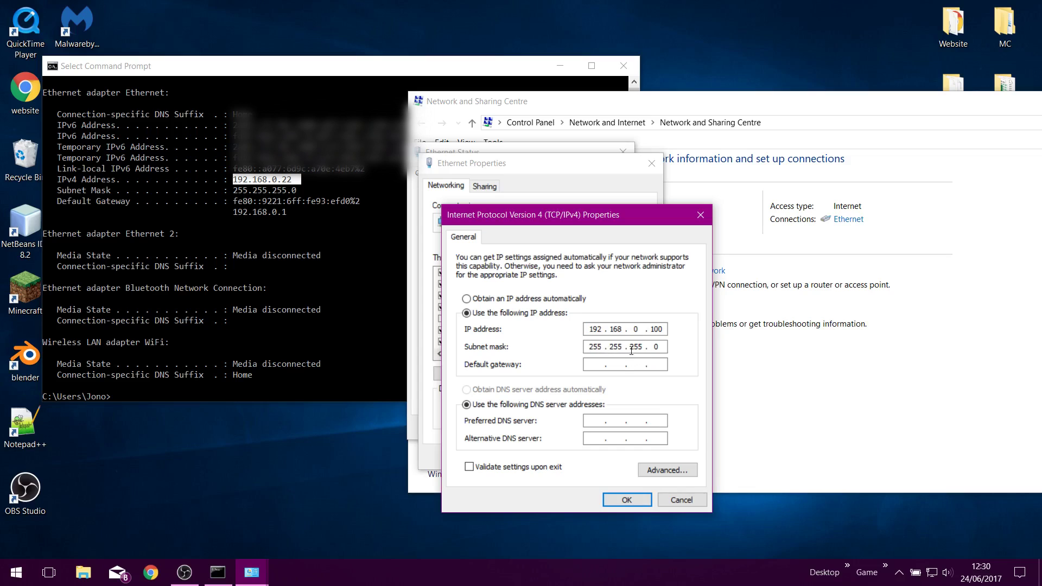
- Set the default gateway to 192.168.0.1, then apply the IPv4 settings and close the network windows
{"action": "left_click", "coordinate": [599, 364]}
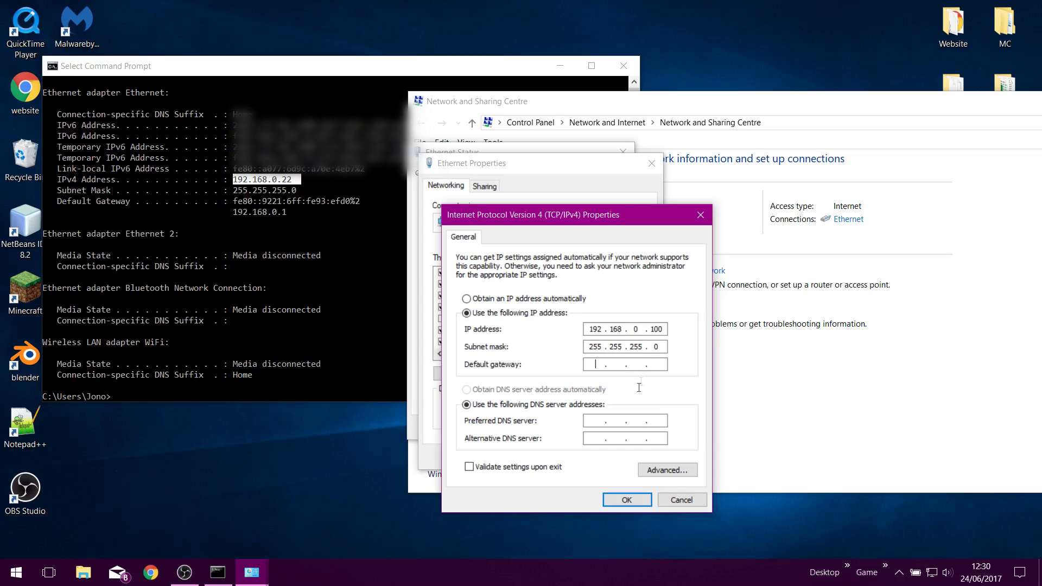
{"action": "type", "text": "192"}
{"action": "type", "text": "168"}
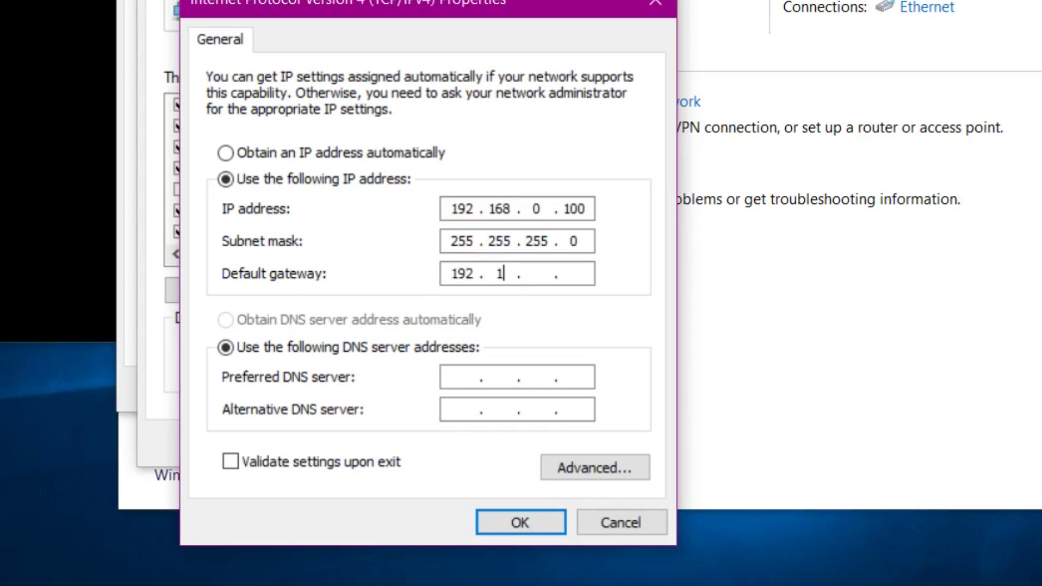
{"action": "type", "text": "0.1"}
{"action": "left_click", "coordinate": [496, 526]}
{"action": "left_click", "coordinate": [431, 440]}
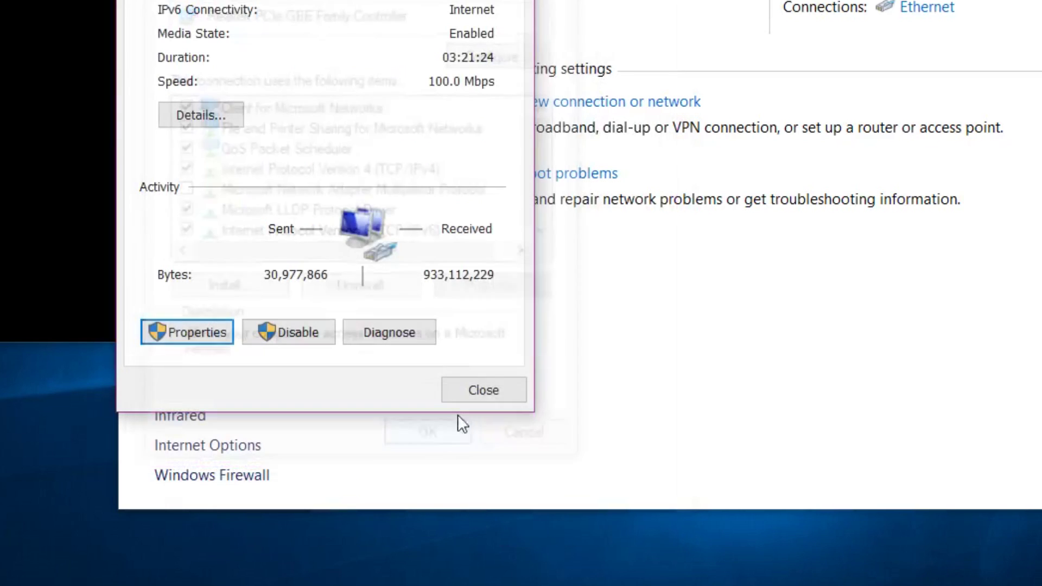
{"action": "left_click", "coordinate": [481, 389]}
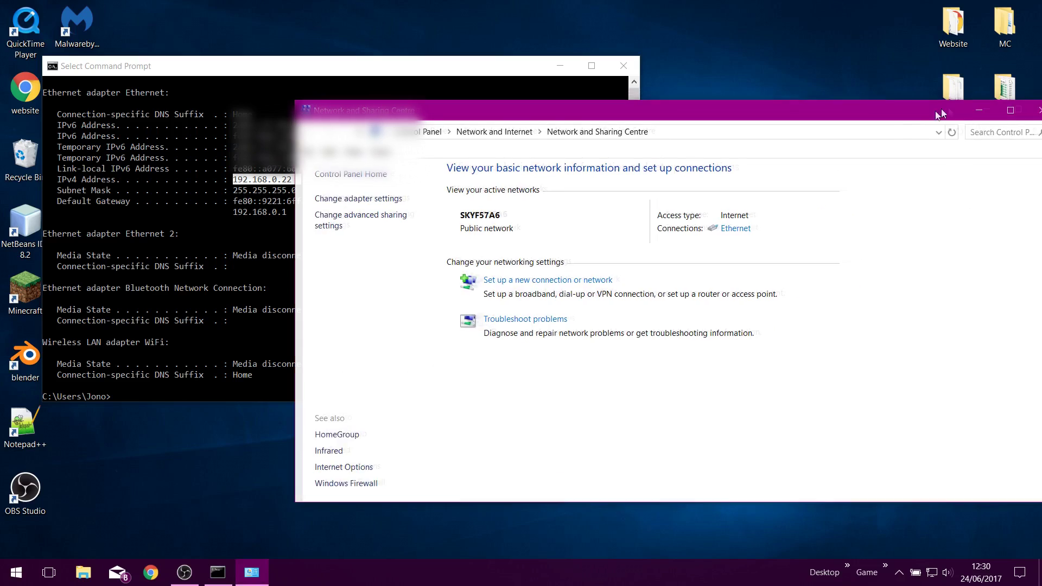
{"action": "left_click", "coordinate": [989, 115]}
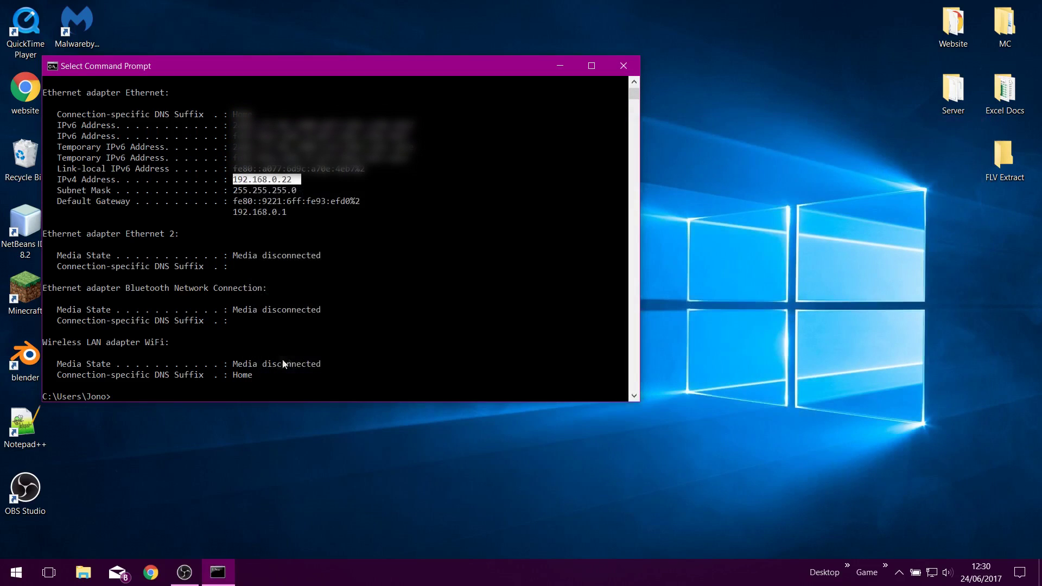
- Run ipconfig again in Command Prompt to check the Ethernet adapter's new IPv4 address
{"action": "left_click", "coordinate": [130, 398]}
{"action": "key", "text": "Escape"}
{"action": "type", "text": "ipconfig"}
{"action": "key", "text": "Return"}
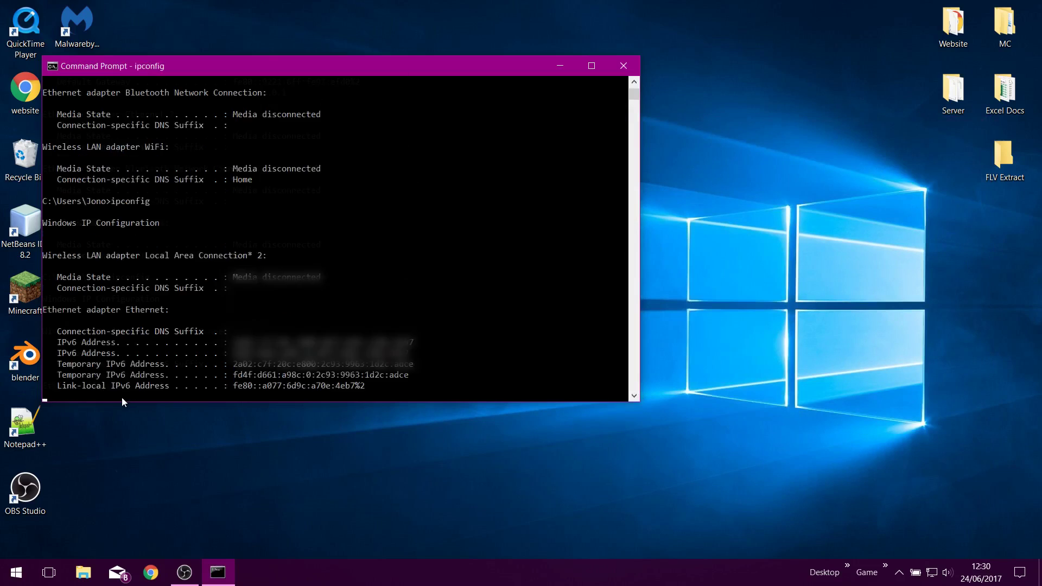
{"action": "left_click_drag", "start_coordinate": [232, 179], "coordinate": [296, 182]}
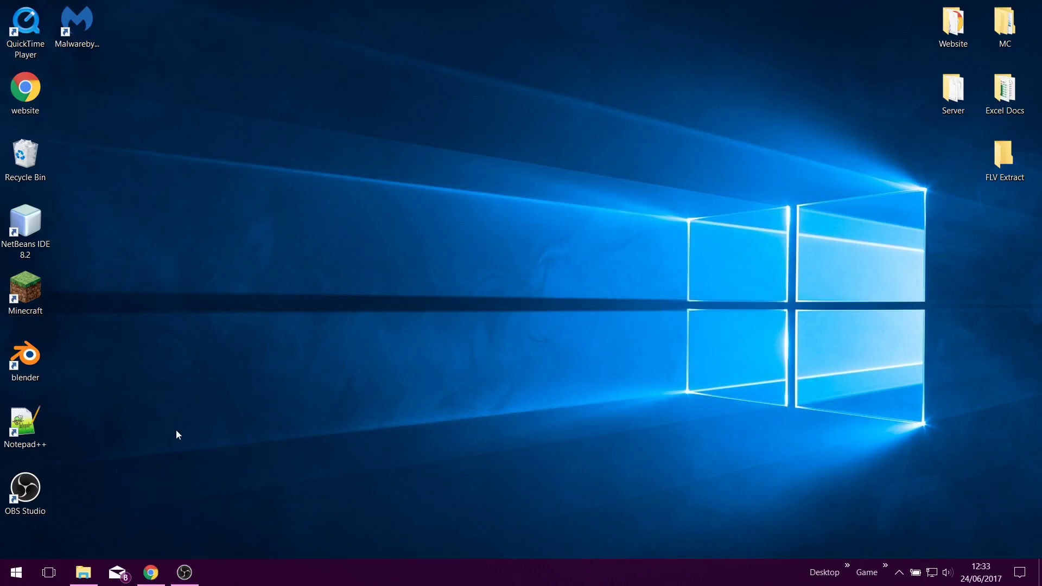
- In Chrome, open portforward.com's guide for the BT Home Hub 5 and review its router login and port forwarding instructions
{"action": "left_click", "coordinate": [152, 572]}
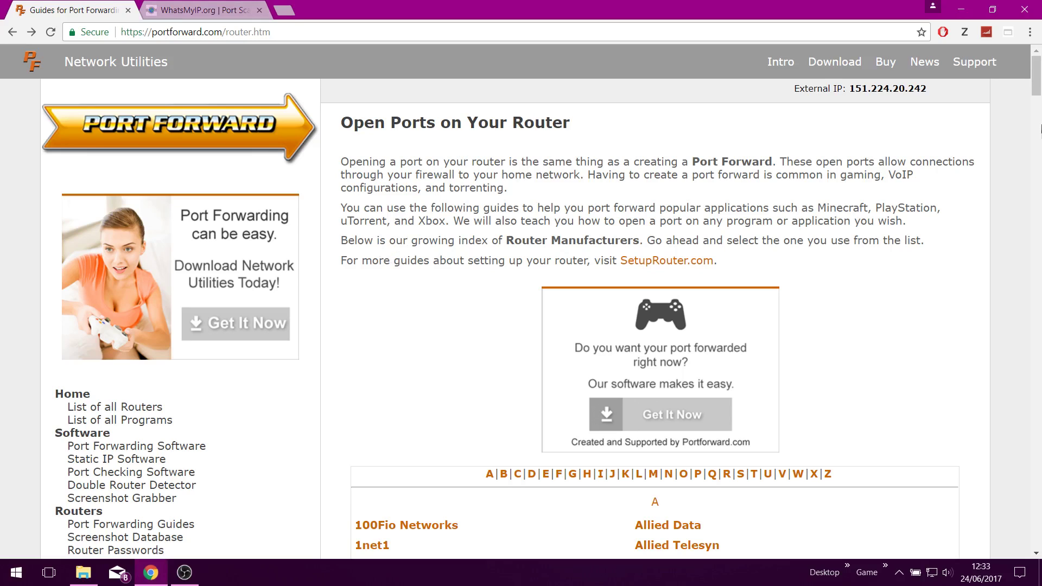
{"action": "left_click_drag", "start_coordinate": [1037, 86], "coordinate": [1001, 171]}
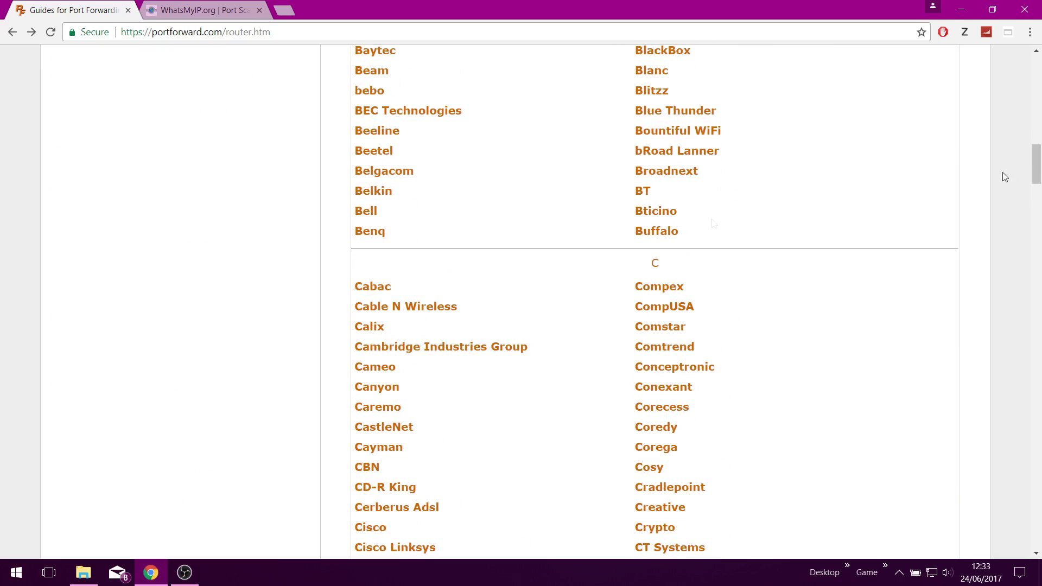
{"action": "left_click", "coordinate": [644, 193]}
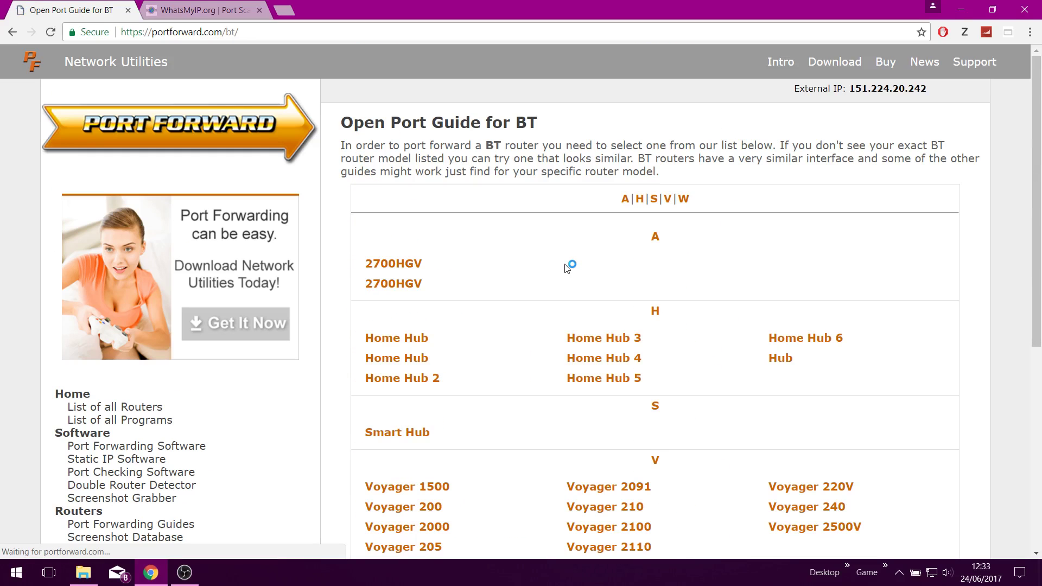
{"action": "scroll", "coordinate": [501, 337], "scroll_direction": "down", "scroll_amount": 6}
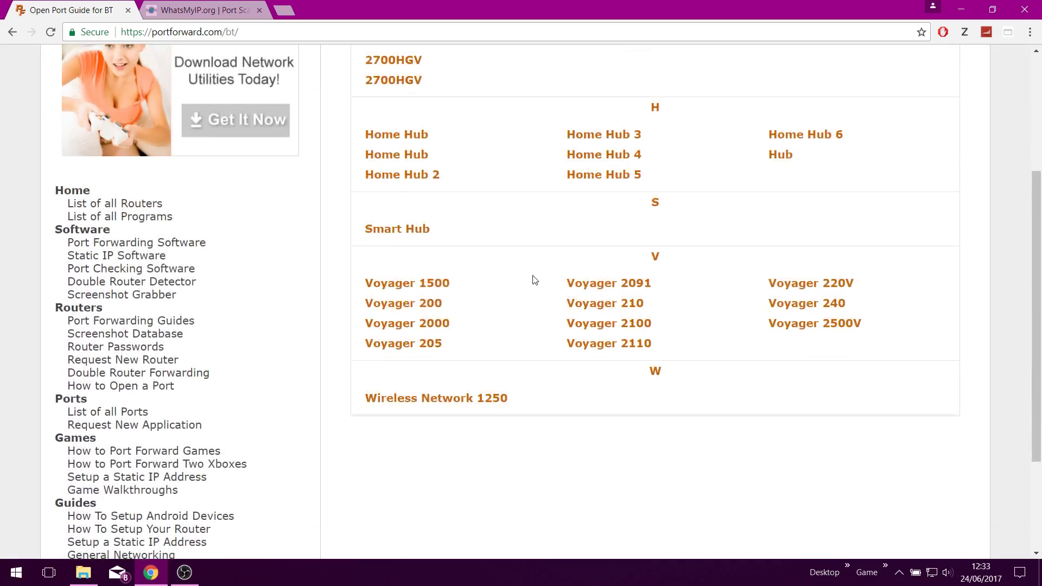
{"action": "scroll", "coordinate": [569, 211], "scroll_direction": "up", "scroll_amount": 5}
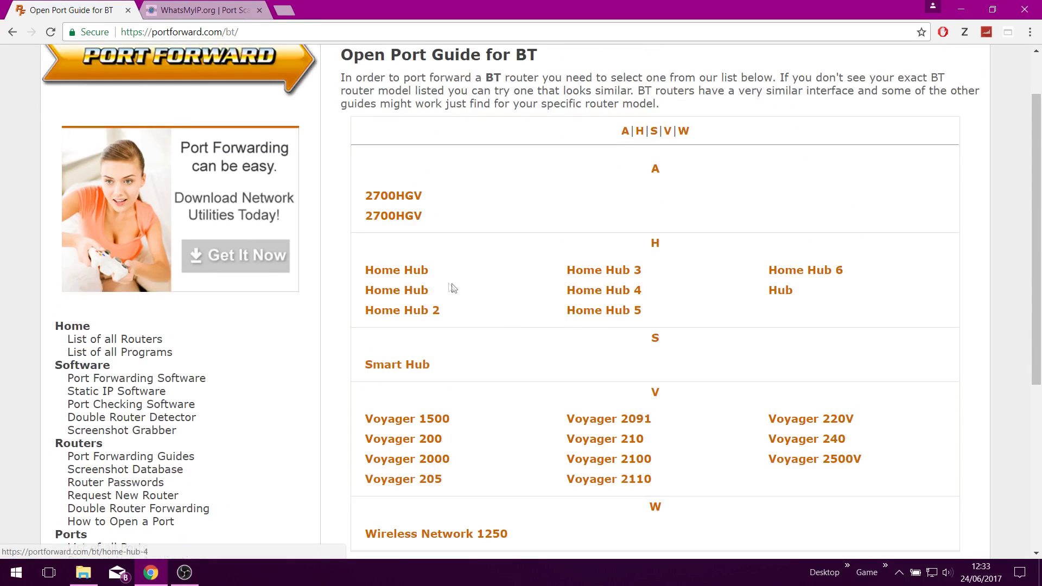
{"action": "left_click", "coordinate": [602, 312]}
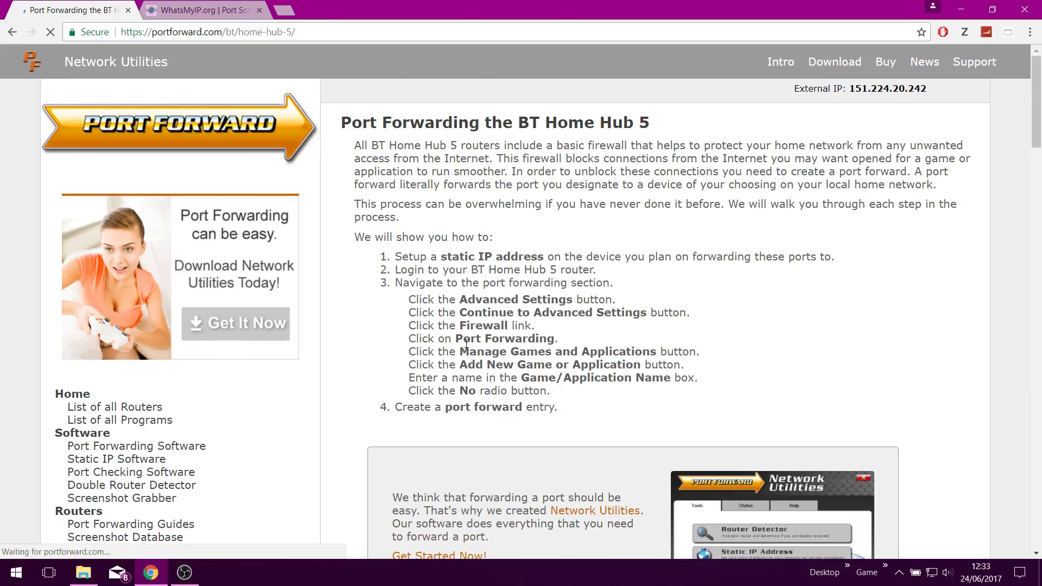
{"action": "scroll", "coordinate": [466, 327], "scroll_direction": "down", "scroll_amount": 8}
{"action": "scroll", "coordinate": [466, 327], "scroll_direction": "down", "scroll_amount": 20}
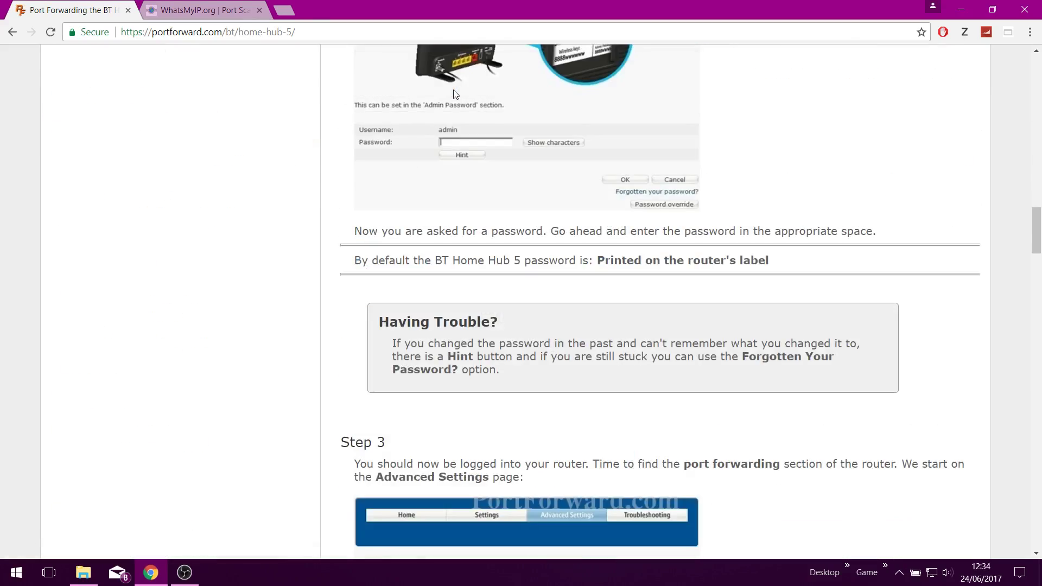
{"action": "scroll", "coordinate": [531, 243], "scroll_direction": "down", "scroll_amount": 5}
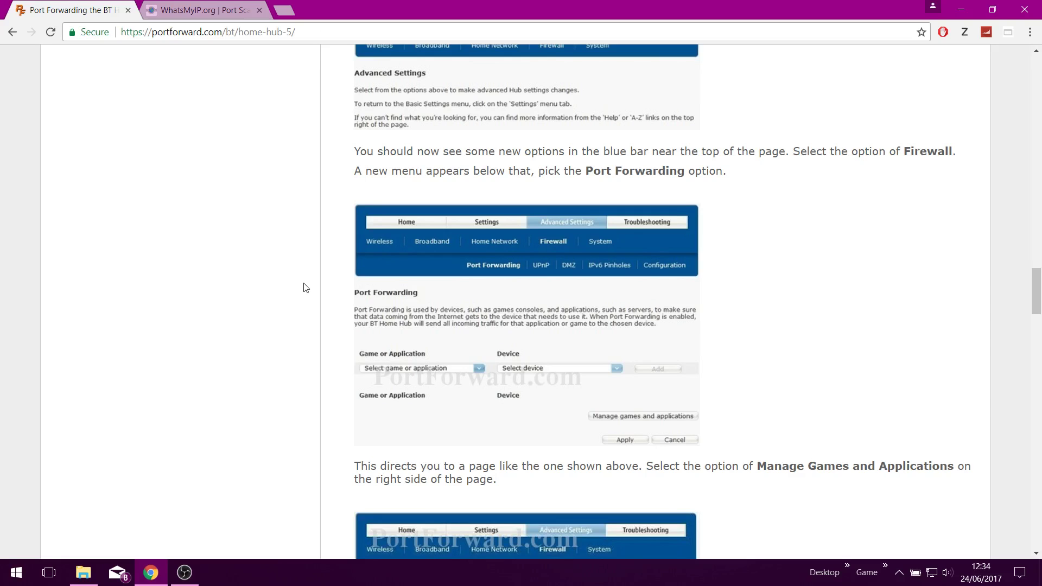
{"action": "scroll", "coordinate": [302, 288], "scroll_direction": "up", "scroll_amount": 8}
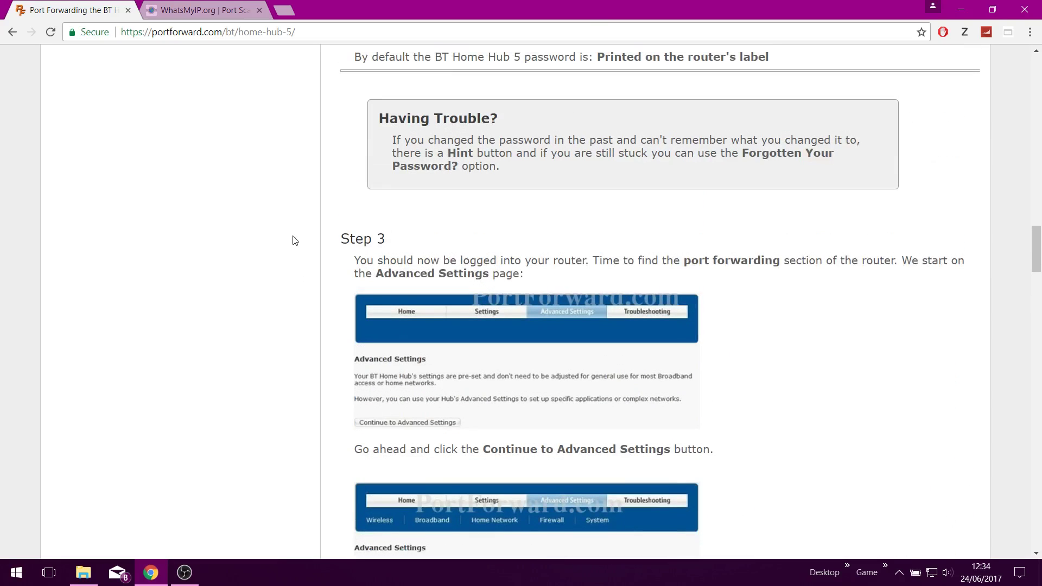
- Look up the router's IPv4 default gateway by running ipconfig in a new Command Prompt window and highlight it
{"action": "left_click", "coordinate": [313, 33]}
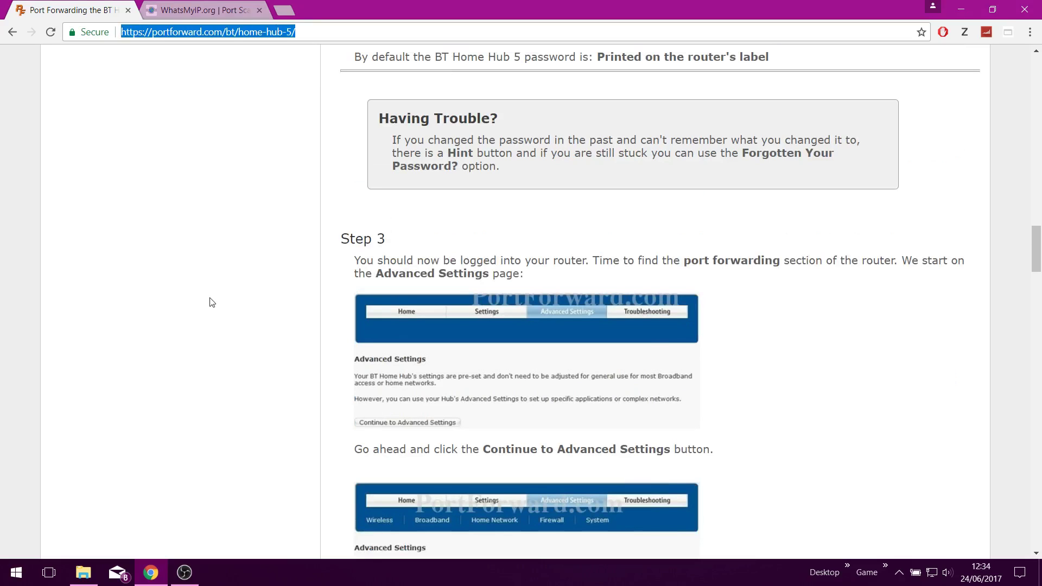
{"action": "key", "text": "super"}
{"action": "type", "text": "cmd"}
{"action": "key", "text": "Return"}
{"action": "type", "text": "ipconfig"}
{"action": "key", "text": "Return"}
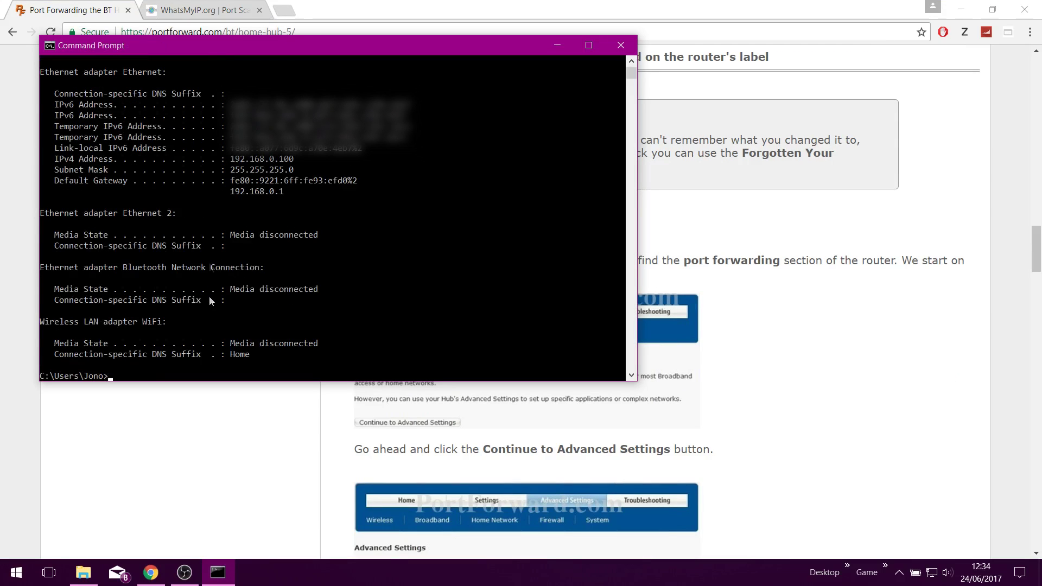
{"action": "left_click_drag", "start_coordinate": [230, 191], "coordinate": [281, 196]}
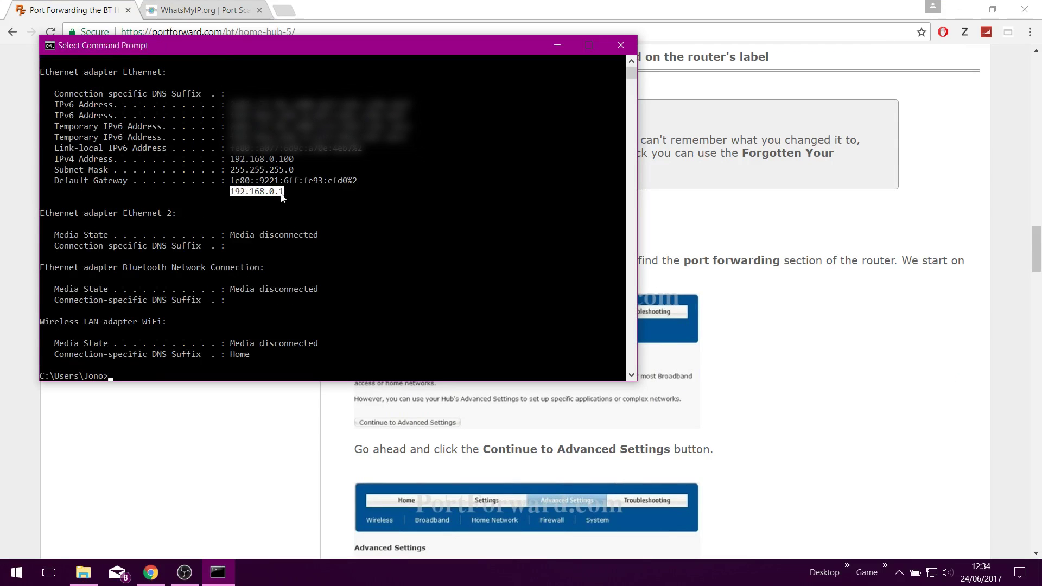
- Close Command Prompt, load the router's admin page at 192.168.0.1 in the browser, and request its Security section
{"action": "left_click", "coordinate": [621, 45]}
{"action": "left_click", "coordinate": [206, 36]}
{"action": "type", "text": "192.168.0.1"}
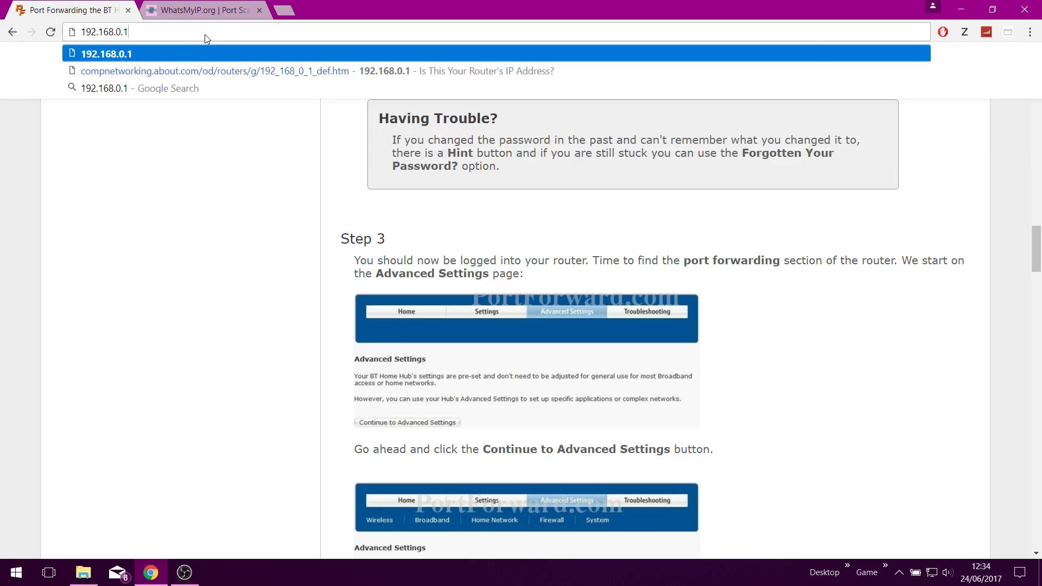
{"action": "key", "text": "Return"}
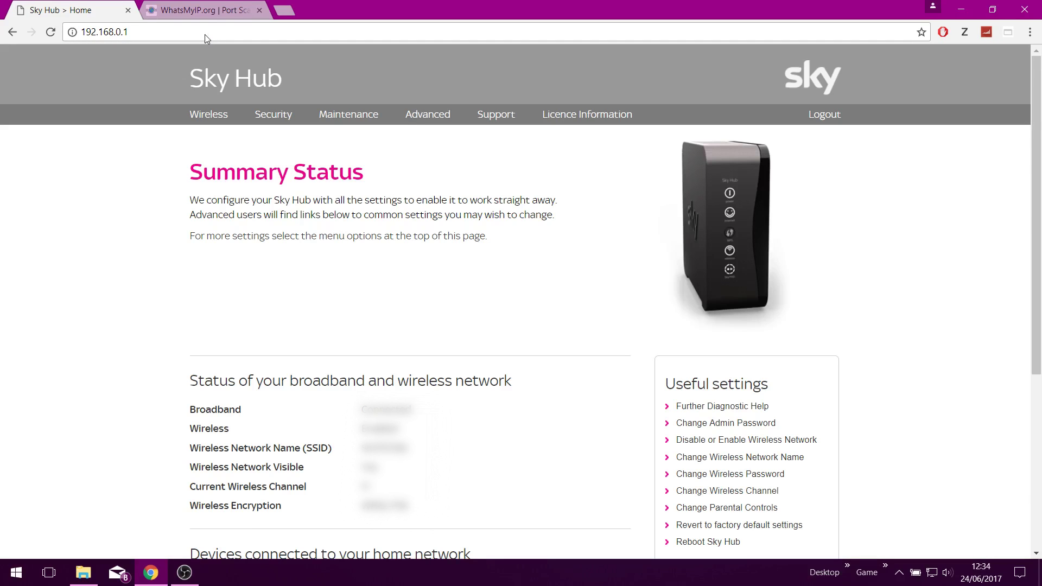
{"action": "left_click", "coordinate": [279, 113]}
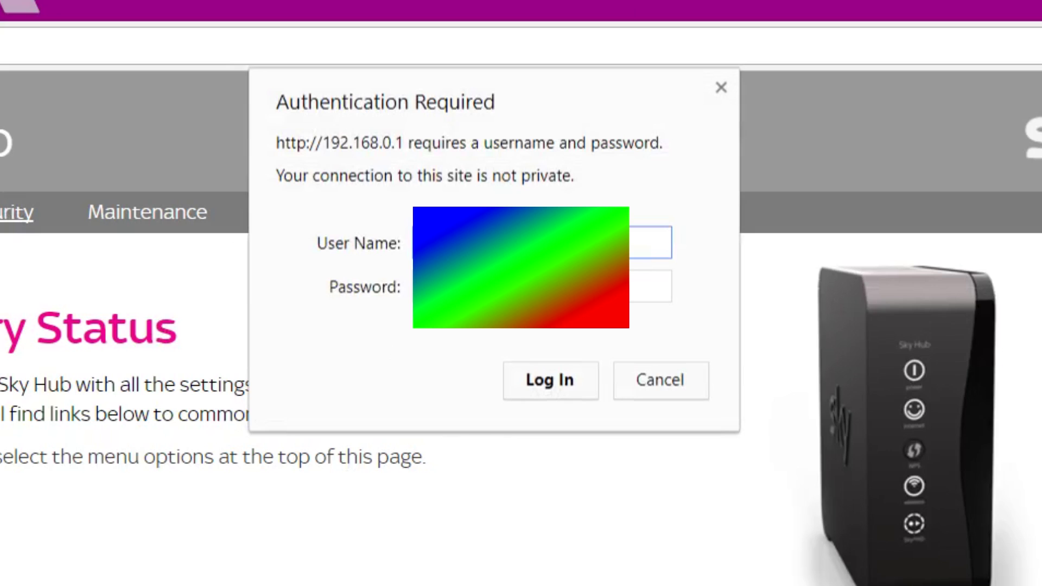
- Log in to the router with its username and password, and start adding a custom service in the Security section's Services
{"action": "key", "text": "Tab"}
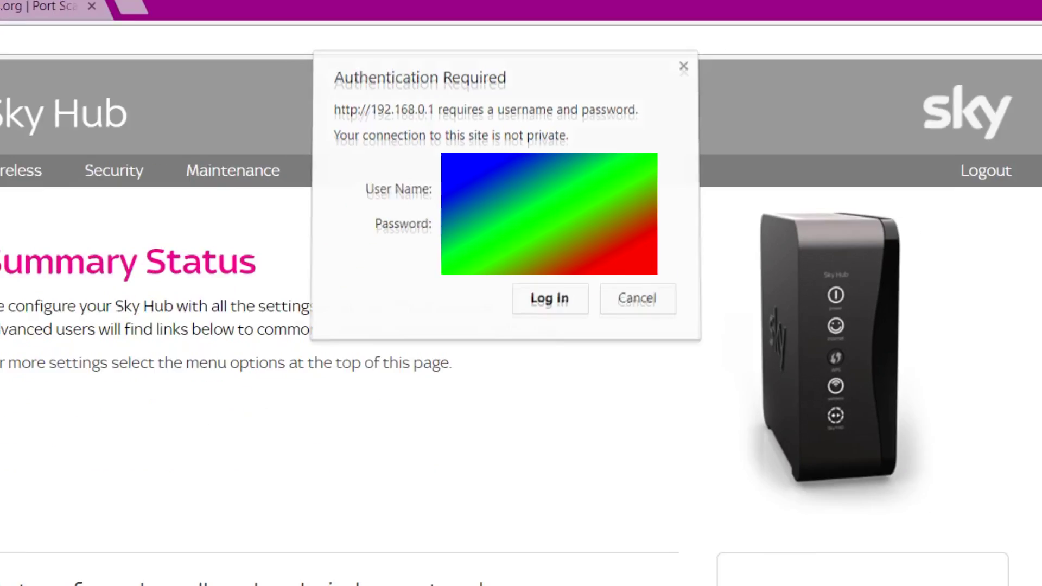
{"action": "key", "text": "Return"}
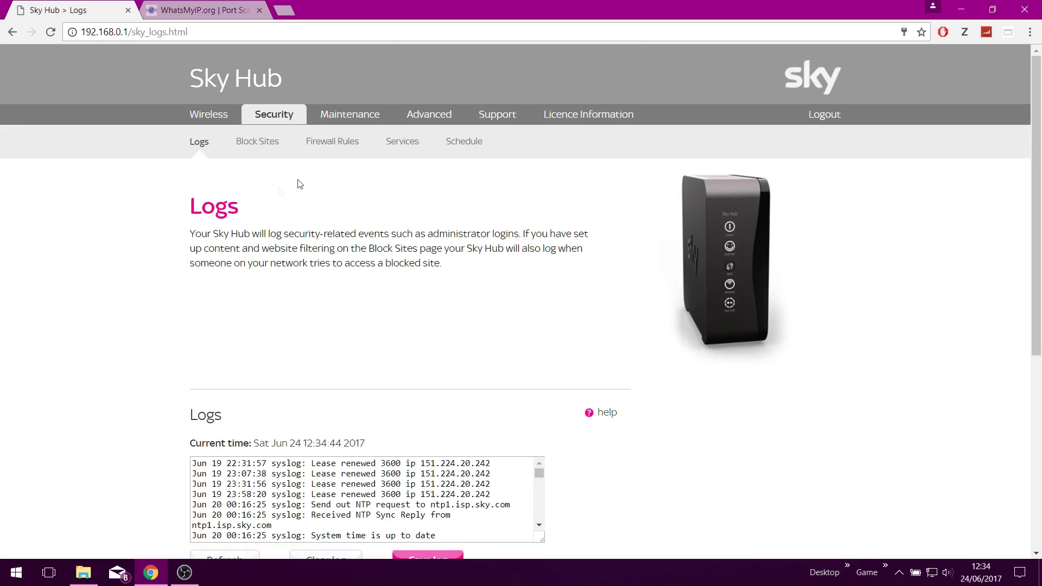
{"action": "left_click", "coordinate": [402, 143]}
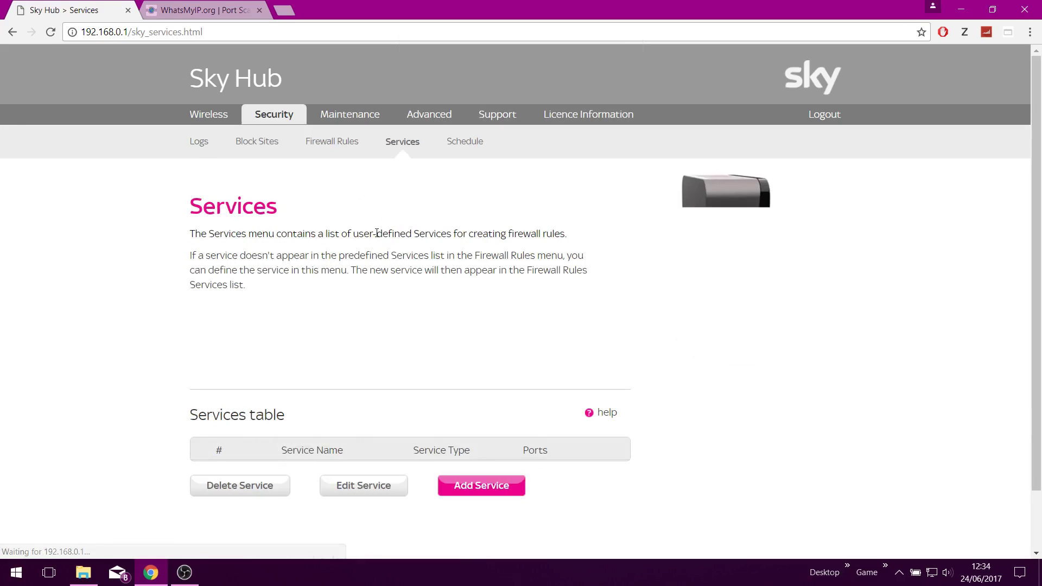
{"action": "scroll", "coordinate": [378, 236], "scroll_direction": "down", "scroll_amount": 2}
{"action": "left_click", "coordinate": [497, 419]}
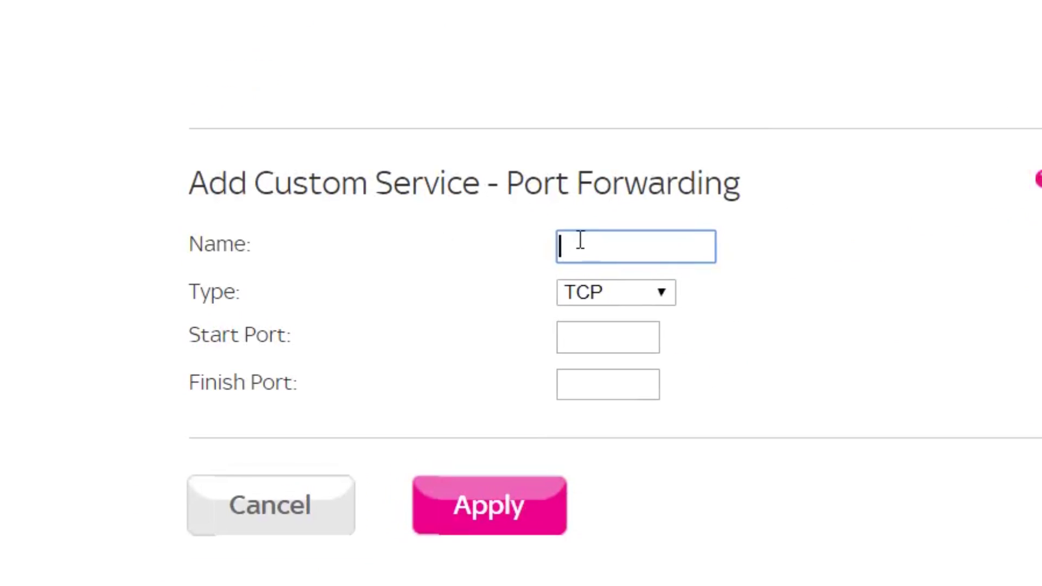
- Define the custom service Minecraft with type TCP/UDP and start and finish port 25565, and apply it
{"action": "type", "text": "Minecraft"}
{"action": "left_click", "coordinate": [536, 239]}
{"action": "left_click", "coordinate": [607, 295]}
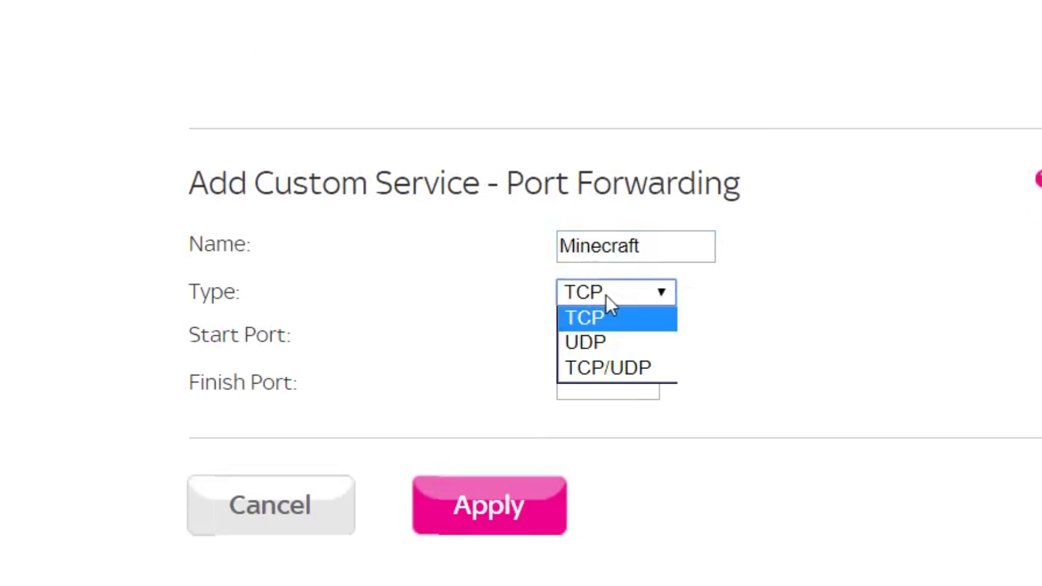
{"action": "left_click", "coordinate": [608, 369]}
{"action": "left_click", "coordinate": [610, 334]}
{"action": "type", "text": "25565"}
{"action": "left_click", "coordinate": [688, 324]}
{"action": "left_click", "coordinate": [589, 389]}
{"action": "type", "text": "25565"}
{"action": "left_click", "coordinate": [284, 244]}
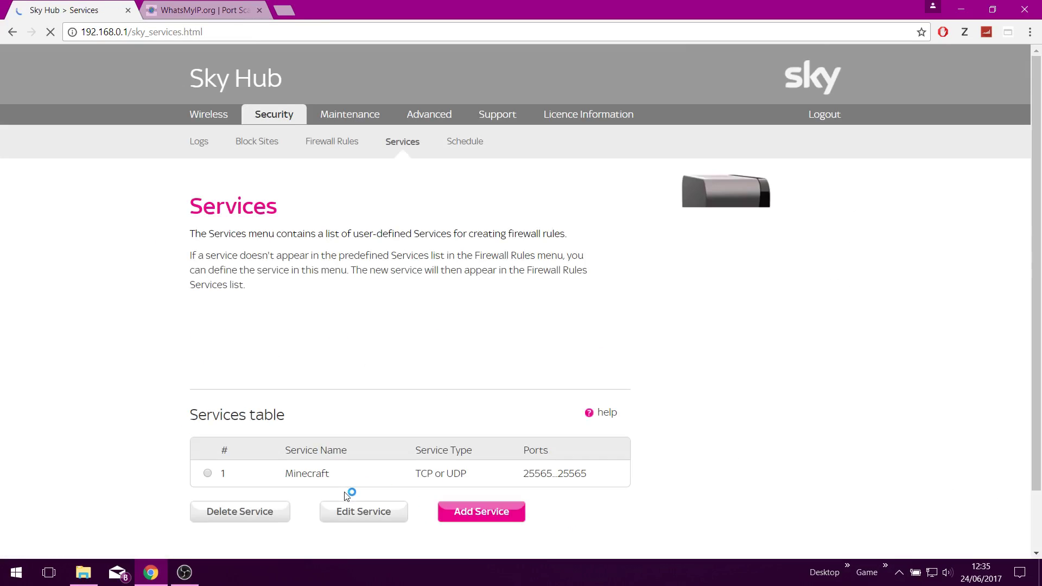
{"action": "scroll", "coordinate": [344, 497], "scroll_direction": "down", "scroll_amount": 1}
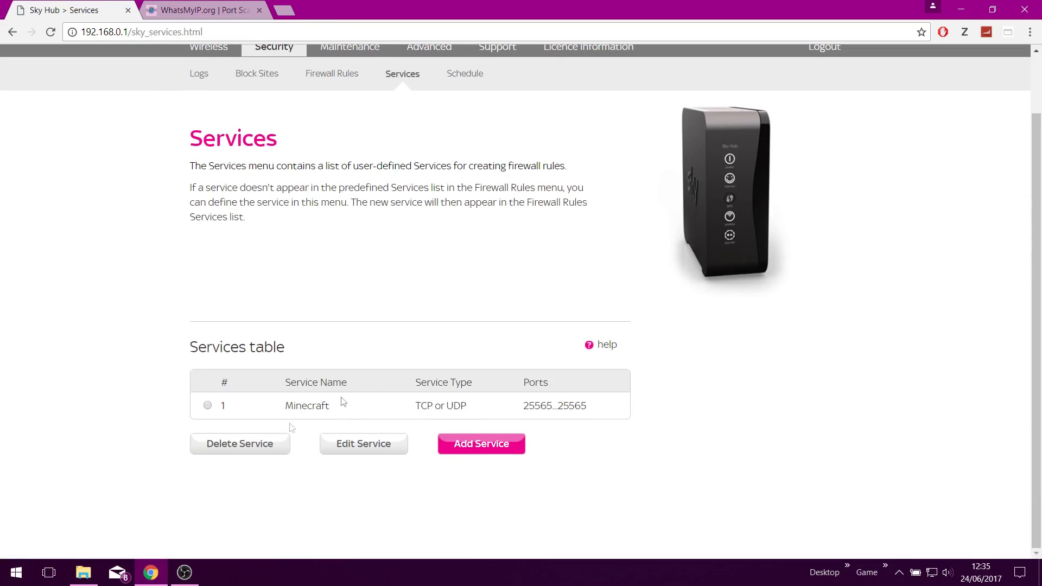
{"action": "scroll", "coordinate": [349, 414], "scroll_direction": "up", "scroll_amount": 1}
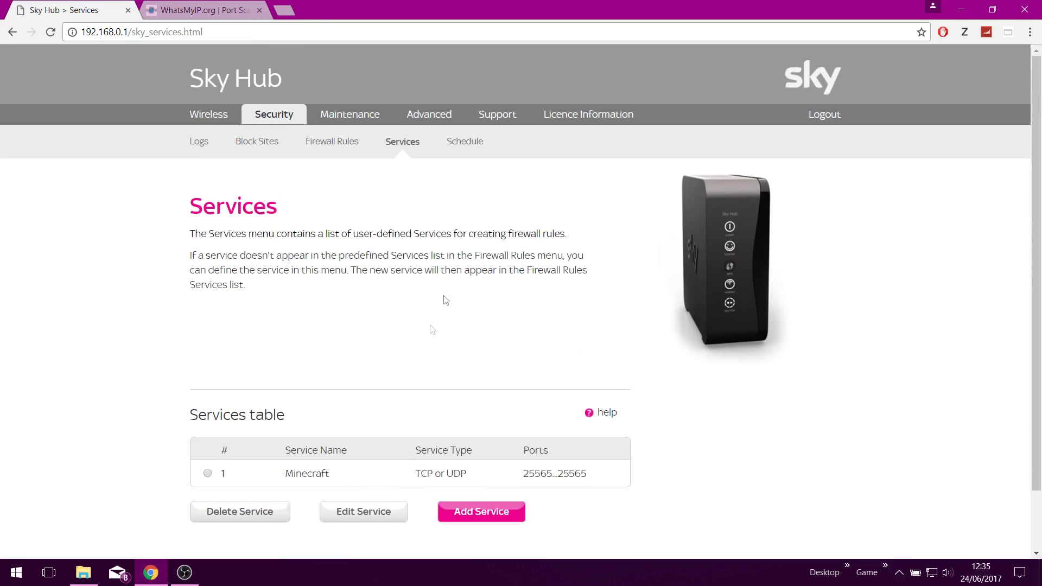
- Add an outbound IPv4 firewall rule for the Minecraft service with the action ALLOW always, and apply it
{"action": "left_click", "coordinate": [314, 151]}
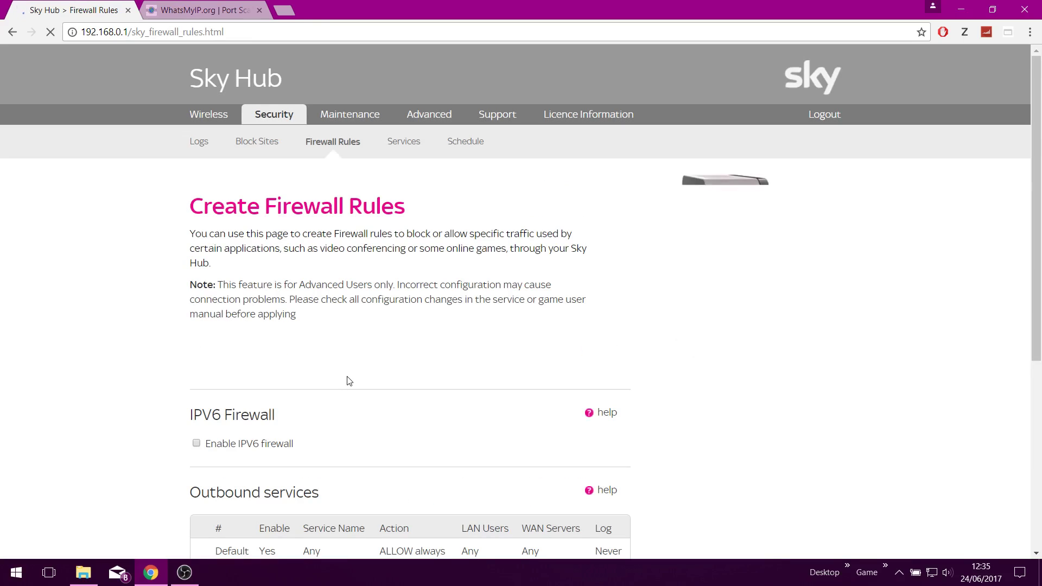
{"action": "scroll", "coordinate": [349, 380], "scroll_direction": "down", "scroll_amount": 5}
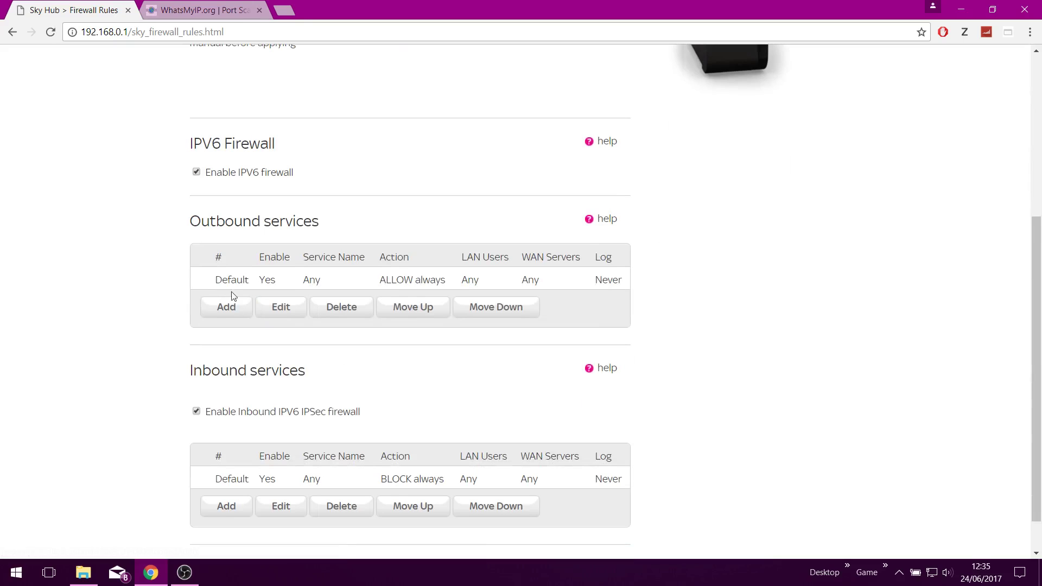
{"action": "left_click", "coordinate": [231, 305]}
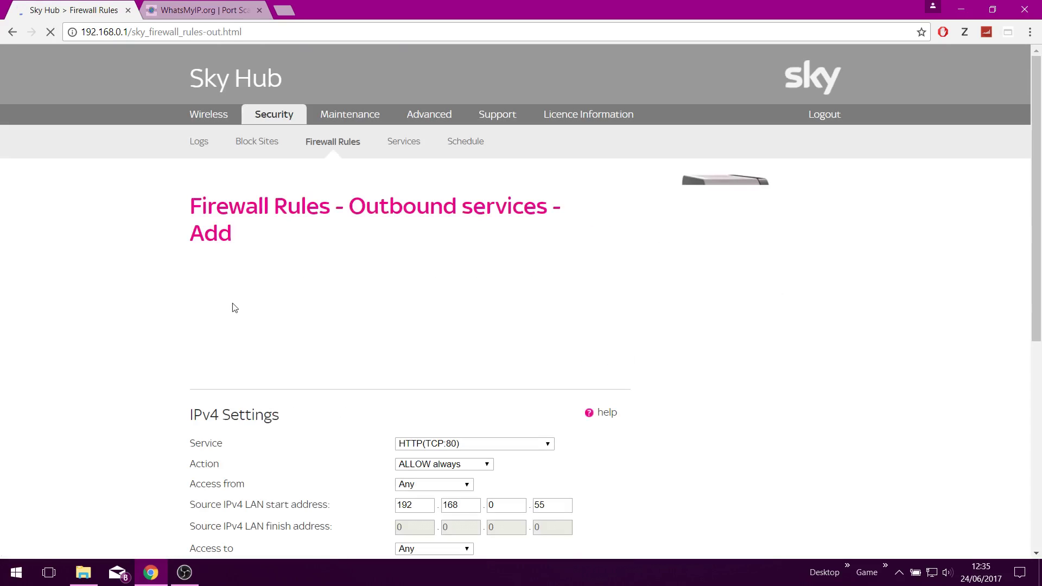
{"action": "scroll", "coordinate": [230, 304], "scroll_direction": "down", "scroll_amount": 4}
{"action": "left_click", "coordinate": [412, 243]}
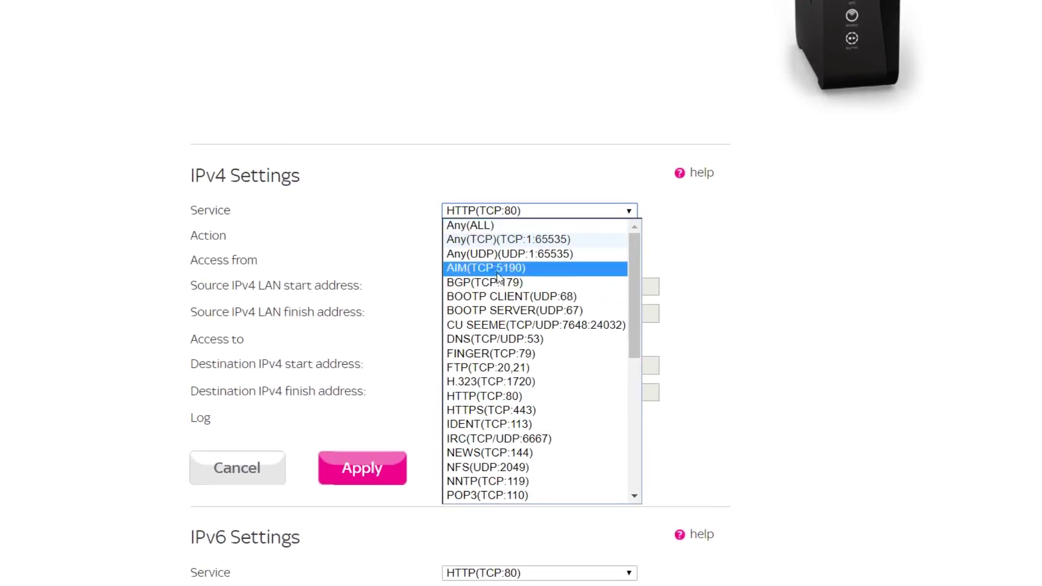
{"action": "scroll", "coordinate": [441, 299], "scroll_direction": "down", "scroll_amount": 7}
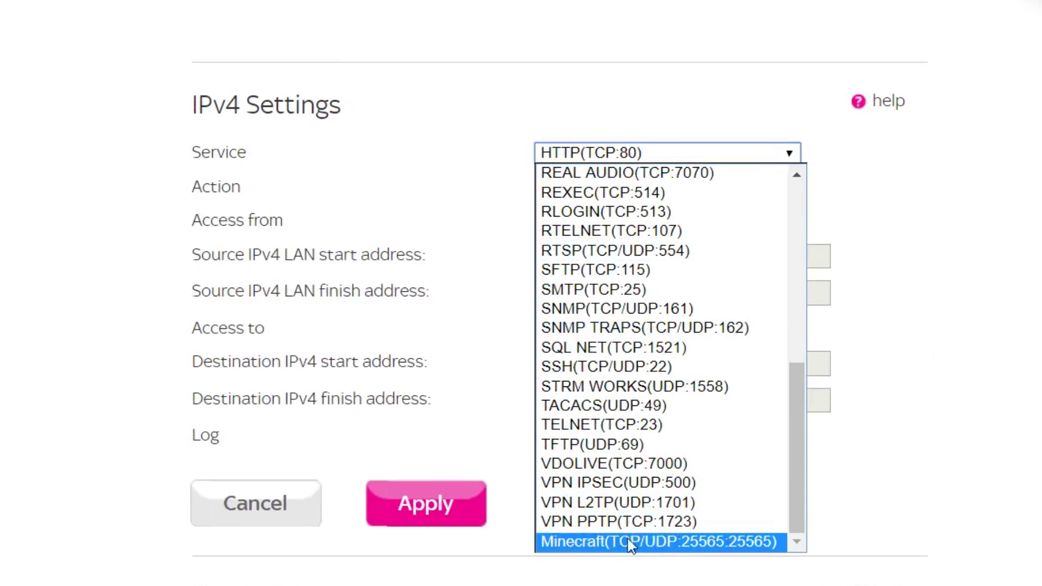
{"action": "left_click", "coordinate": [641, 540]}
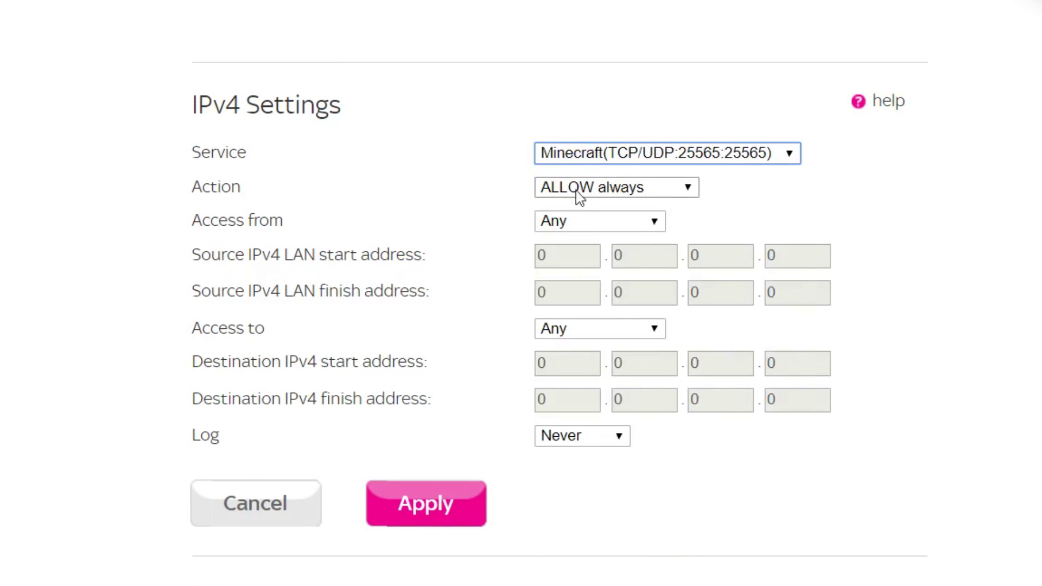
{"action": "left_click", "coordinate": [624, 197]}
{"action": "left_click", "coordinate": [624, 196]}
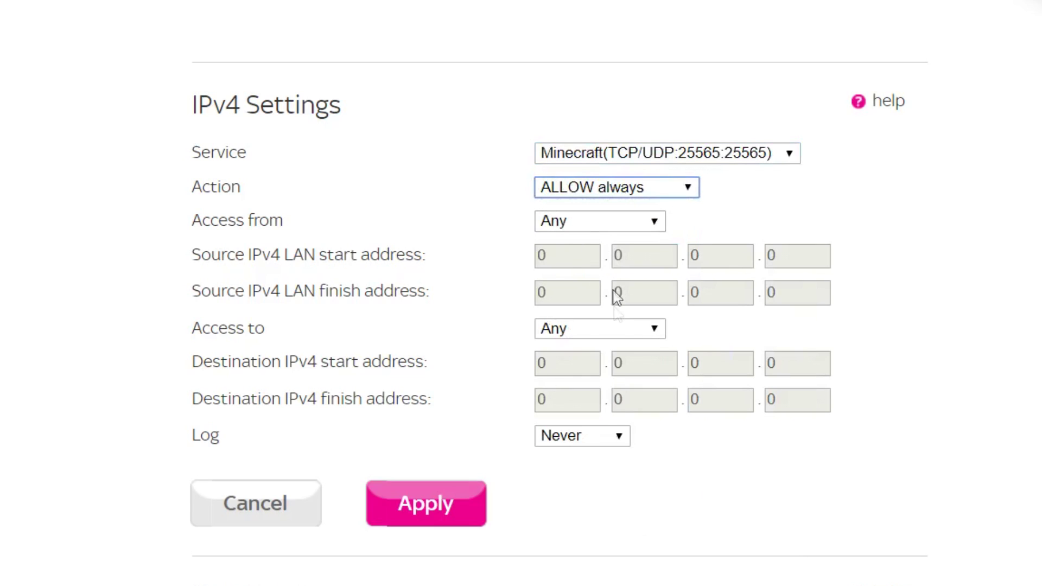
{"action": "left_click", "coordinate": [464, 505]}
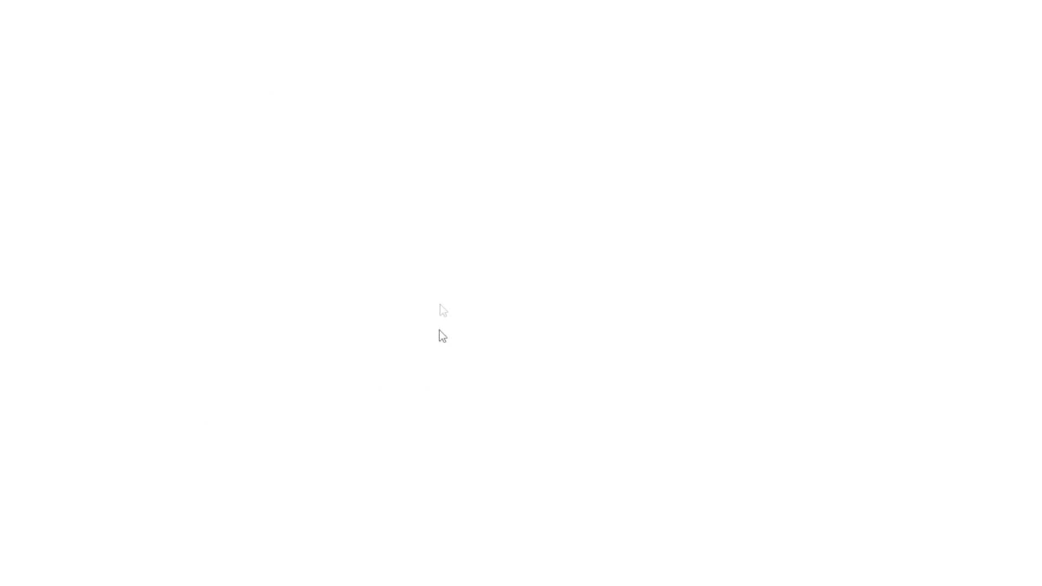
- Start a new inbound firewall rule and choose the Minecraft service in its IPv4 settings
{"action": "scroll", "coordinate": [373, 316], "scroll_direction": "down", "scroll_amount": 5}
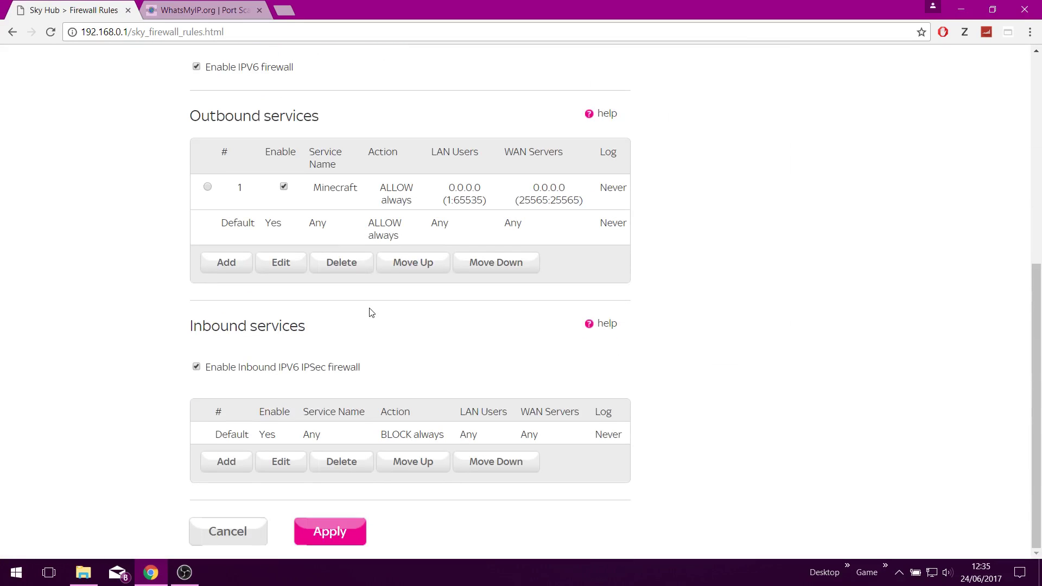
{"action": "left_click", "coordinate": [234, 472]}
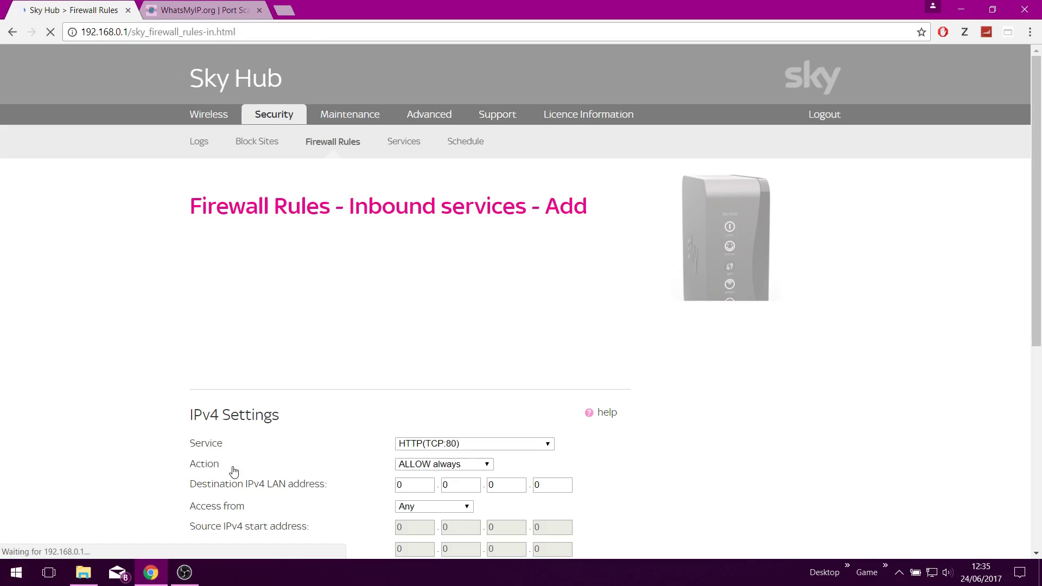
{"action": "scroll", "coordinate": [325, 407], "scroll_direction": "down", "scroll_amount": 3}
{"action": "left_click", "coordinate": [480, 241]}
{"action": "scroll", "coordinate": [472, 364], "scroll_direction": "down", "scroll_amount": 10}
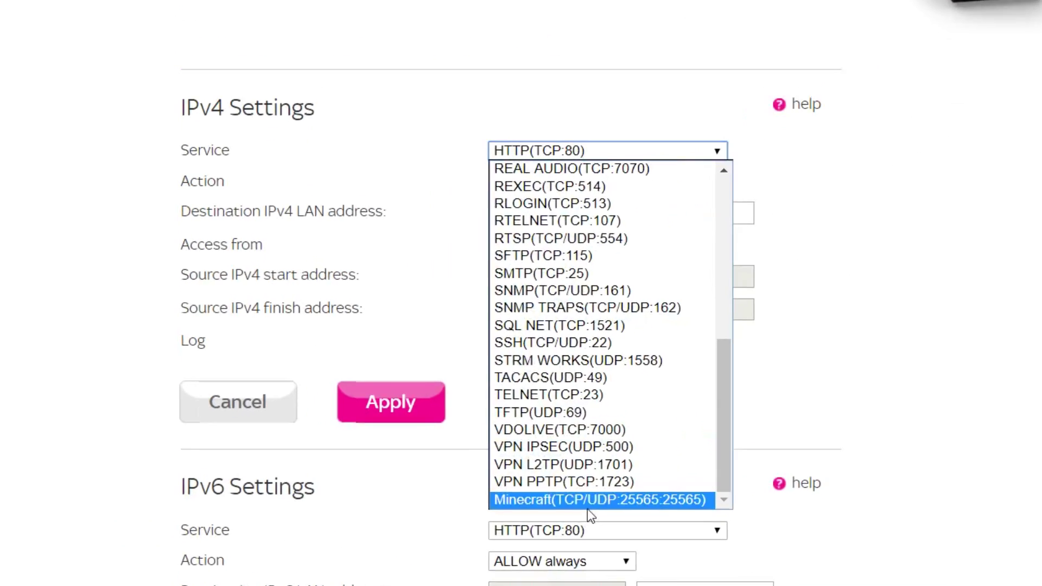
{"action": "left_click", "coordinate": [587, 505]}
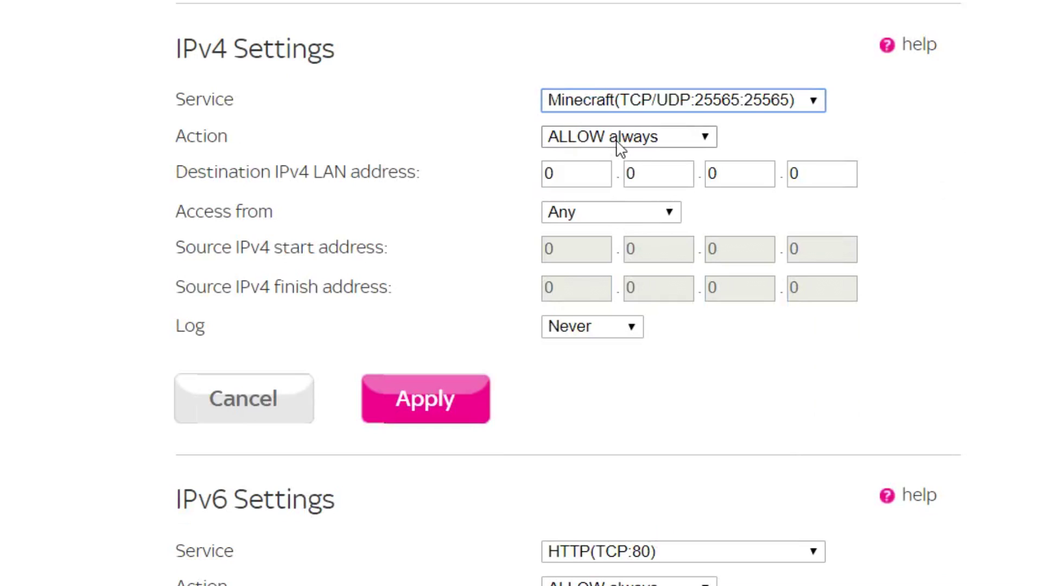
- Set the inbound rule's destination IPv4 LAN address to 192.168.0.100 and apply the rule
{"action": "double_click", "coordinate": [572, 174]}
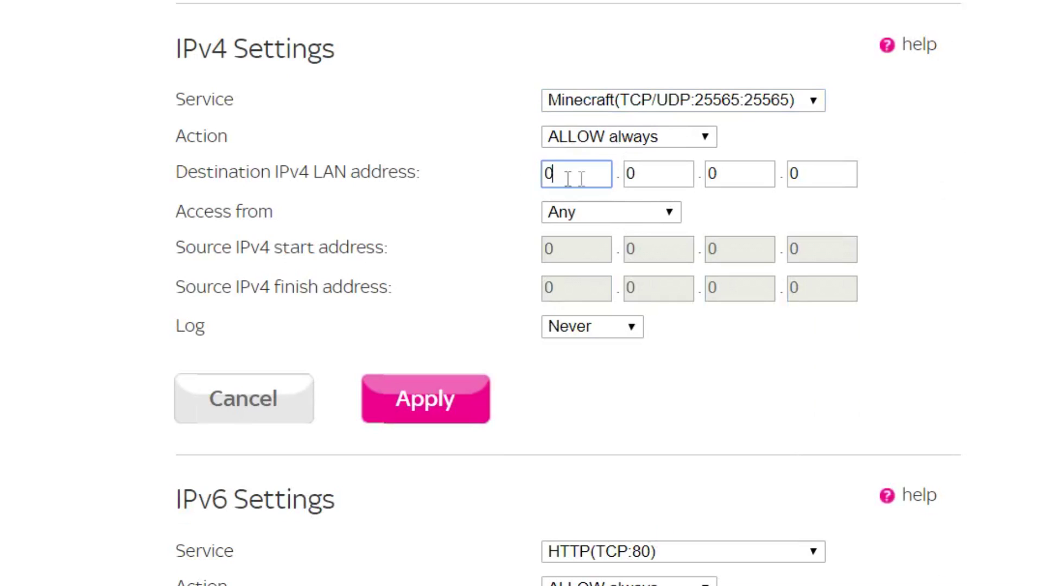
{"action": "type", "text": "192"}
{"action": "key", "text": "Tab"}
{"action": "type", "text": "168"}
{"action": "key", "text": "Tab"}
{"action": "key", "text": "Tab"}
{"action": "type", "text": "100"}
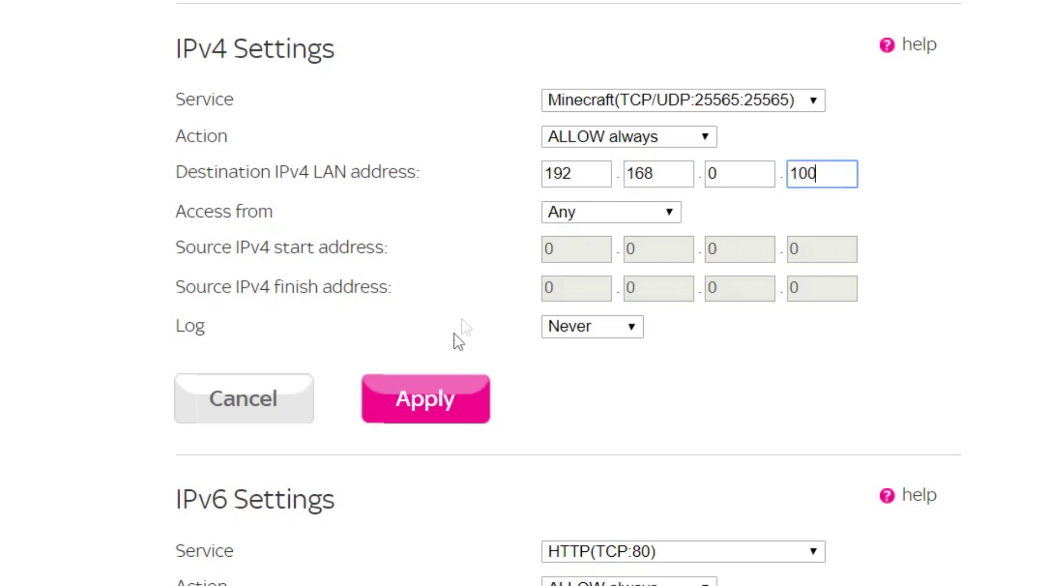
{"action": "left_click", "coordinate": [433, 411]}
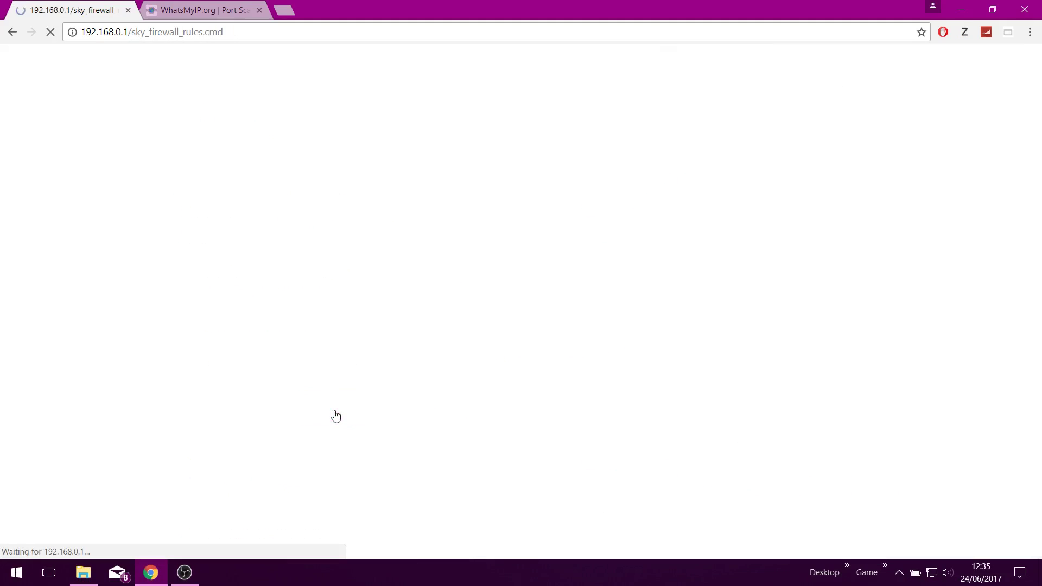
- Apply the firewall rule changes and review the outbound and inbound services tables
{"action": "scroll", "coordinate": [347, 269], "scroll_direction": "down", "scroll_amount": 7}
{"action": "left_click", "coordinate": [326, 529]}
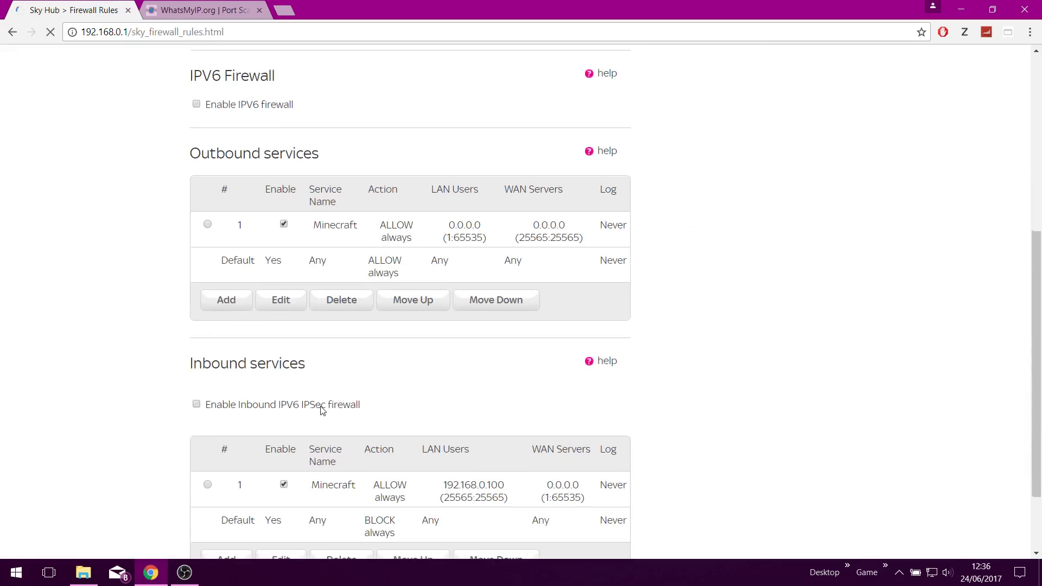
{"action": "scroll", "coordinate": [321, 410], "scroll_direction": "up", "scroll_amount": 6}
{"action": "scroll", "coordinate": [321, 409], "scroll_direction": "down", "scroll_amount": 6}
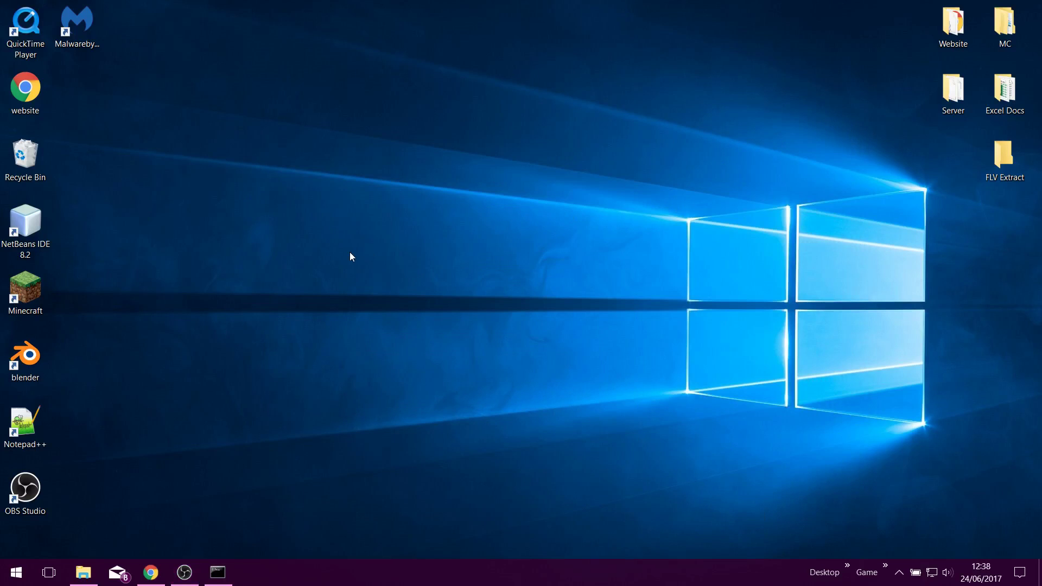
- Bring up the Minecraft server console, and scan port 25565 with the custom port test on whatsmyip.org in Chrome
{"action": "left_click", "coordinate": [219, 570]}
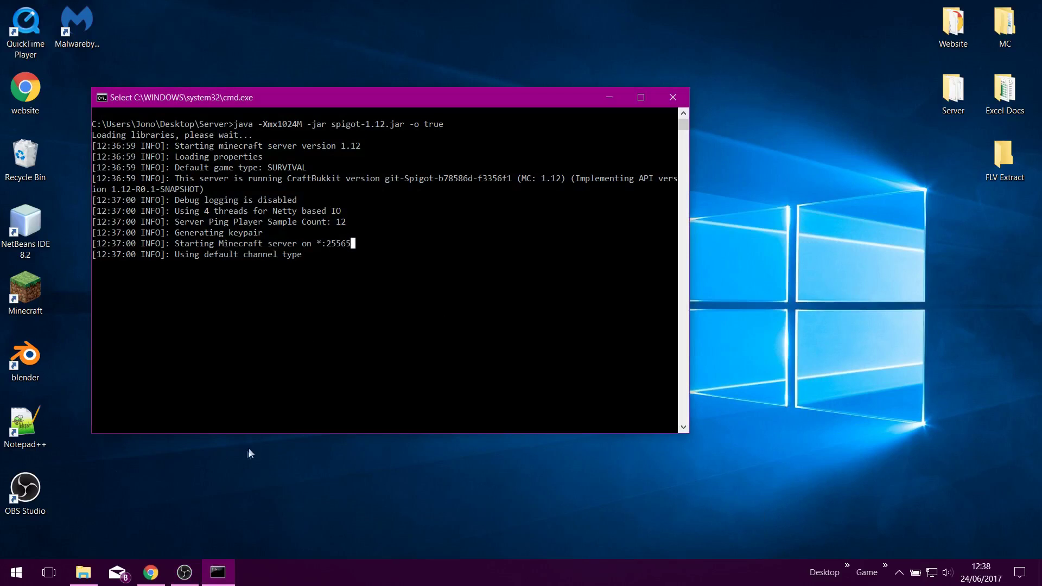
{"action": "left_click", "coordinate": [151, 572]}
{"action": "left_click", "coordinate": [181, 79]}
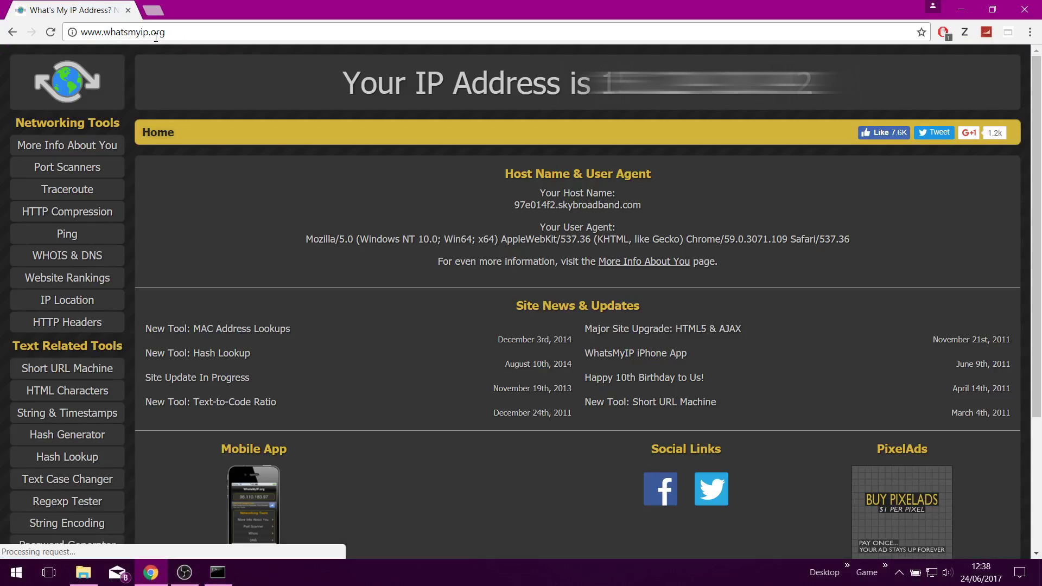
{"action": "left_click", "coordinate": [87, 169]}
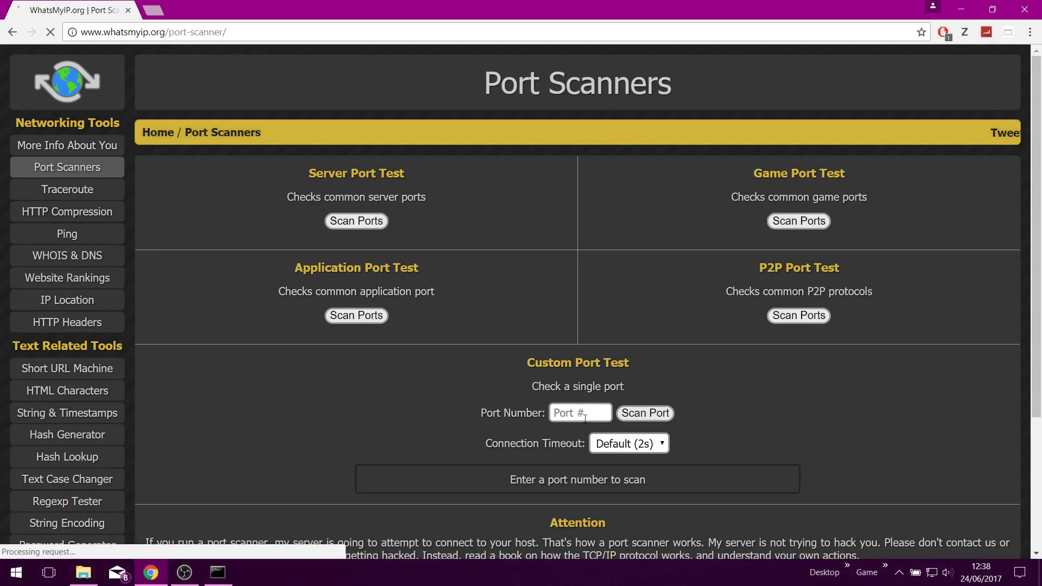
{"action": "left_click", "coordinate": [584, 415]}
{"action": "type", "text": "255"}
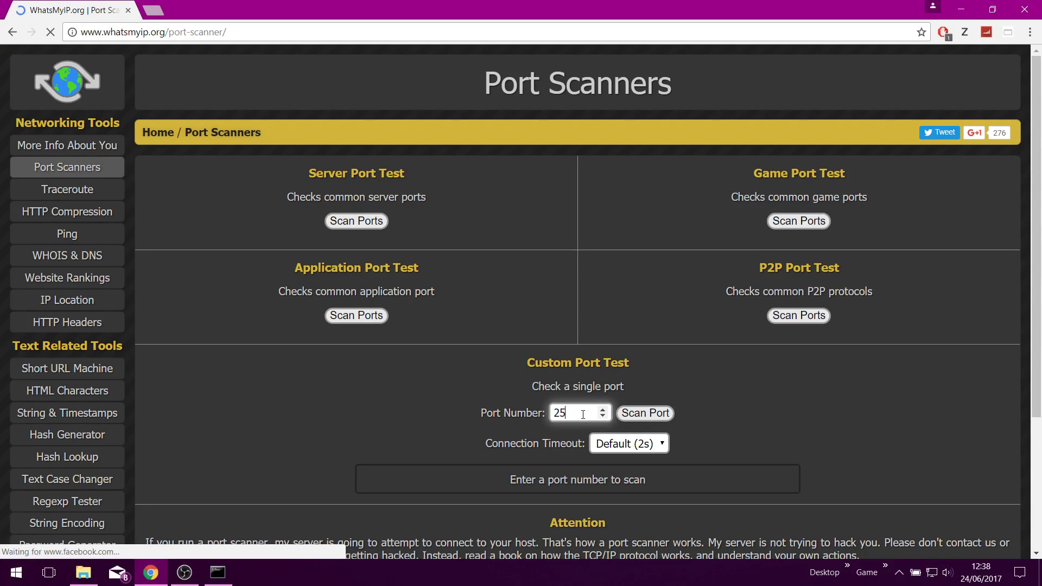
{"action": "type", "text": "65"}
{"action": "left_click", "coordinate": [636, 412]}
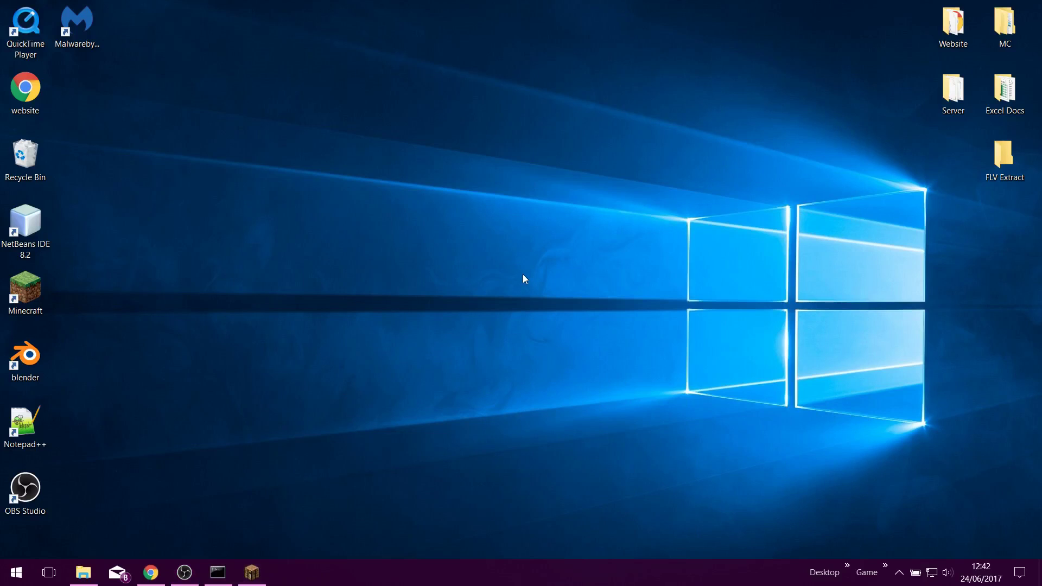
- Switch to Chrome and copy the public IP address shown on the whatsmyip.org home page
{"action": "left_click", "coordinate": [150, 571]}
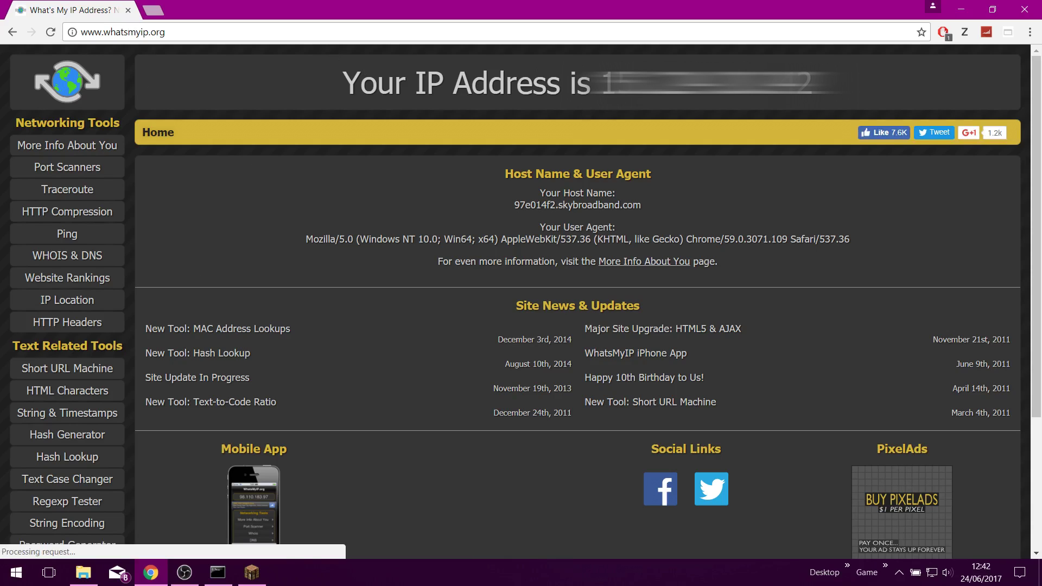
{"action": "left_click_drag", "start_coordinate": [604, 85], "coordinate": [823, 75]}
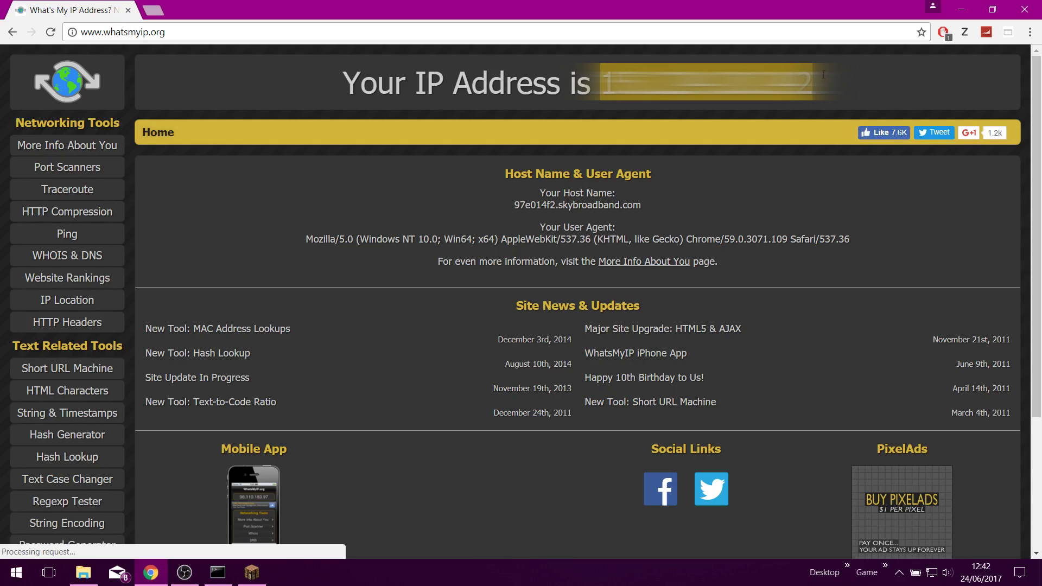
{"action": "right_click", "coordinate": [813, 78]}
{"action": "left_click", "coordinate": [830, 86]}
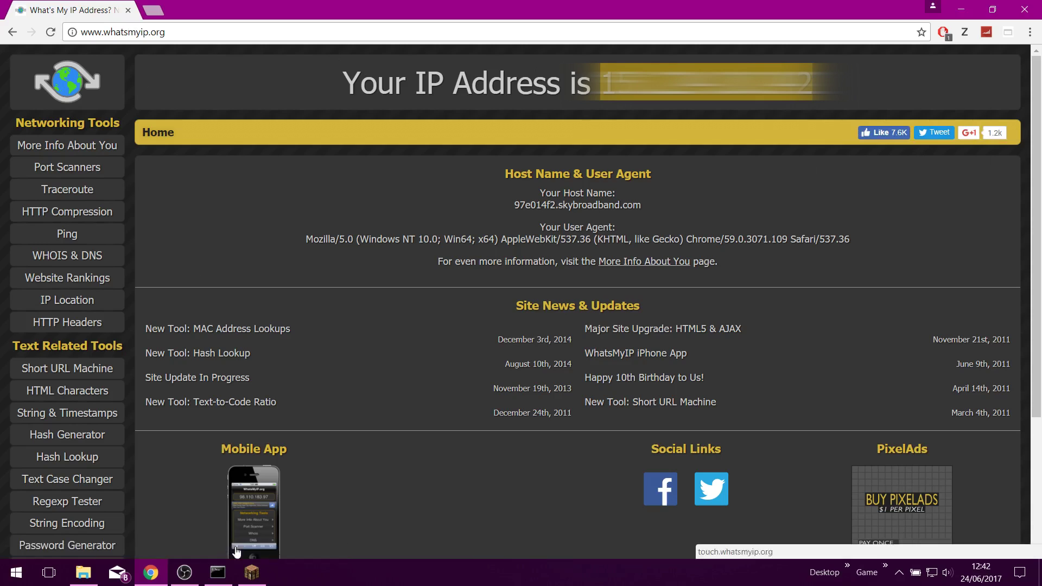
- In Minecraft, add a multiplayer server using the copied public IP address as its server address, and join it
{"action": "left_click", "coordinate": [252, 572]}
{"action": "left_click", "coordinate": [635, 395]}
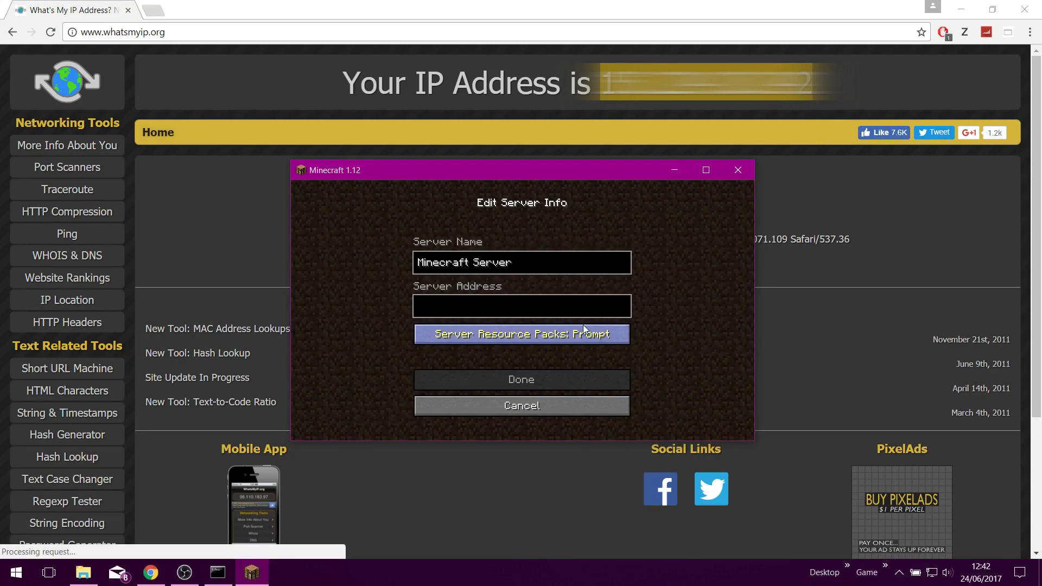
{"action": "key", "text": "ctrl+v"}
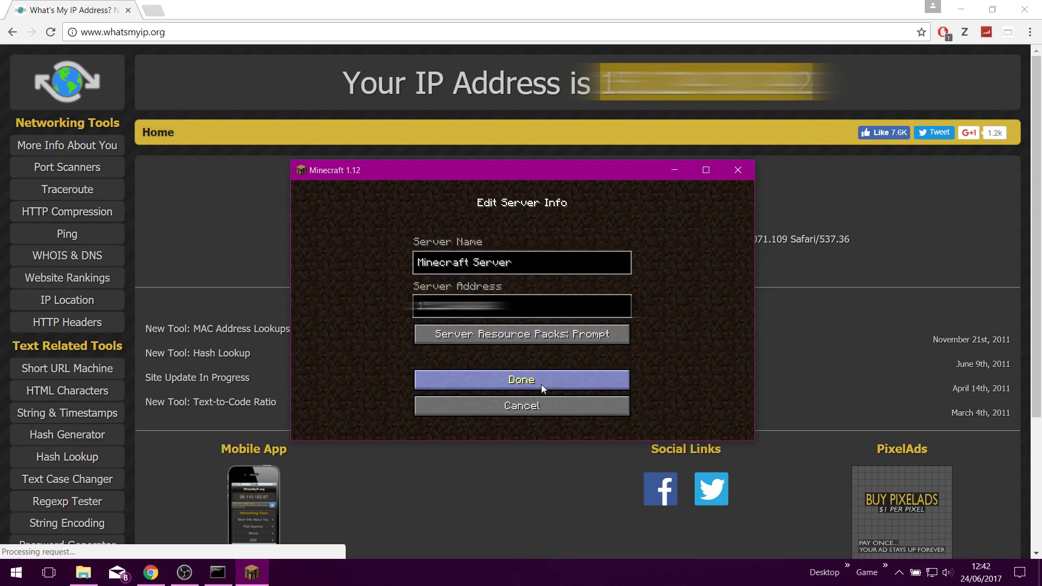
{"action": "left_click", "coordinate": [541, 384]}
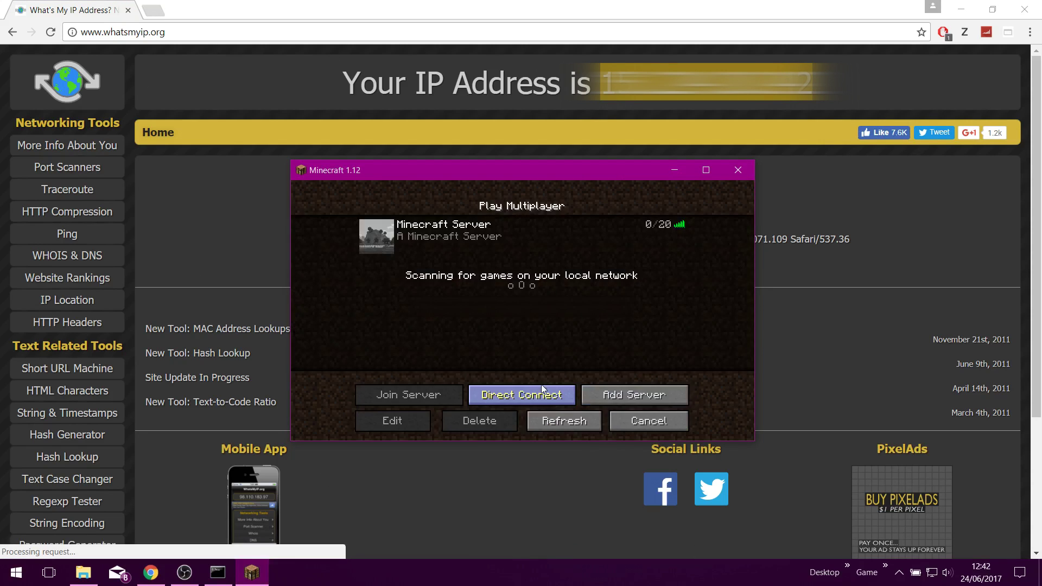
{"action": "double_click", "coordinate": [674, 225]}
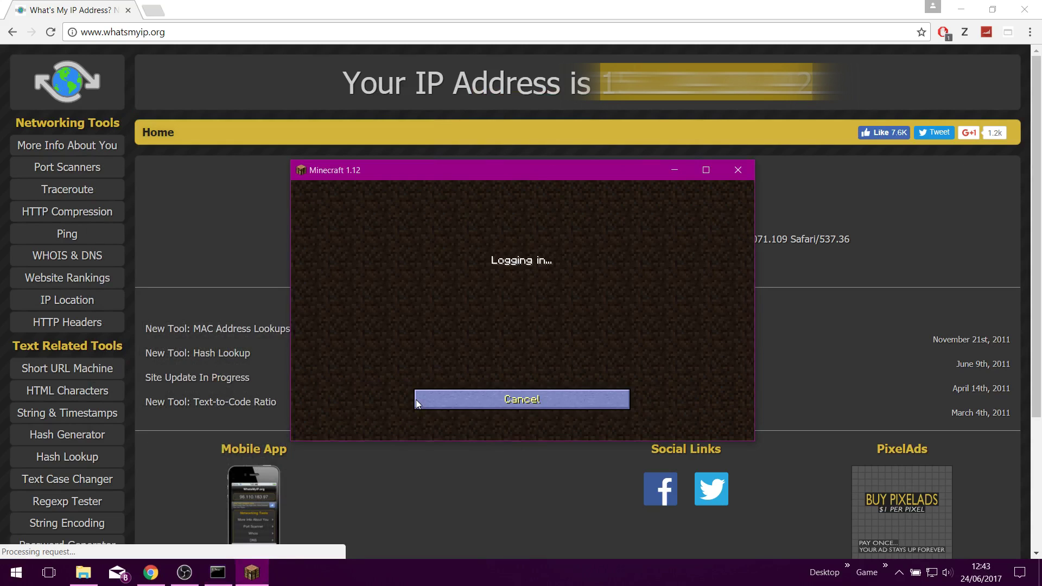